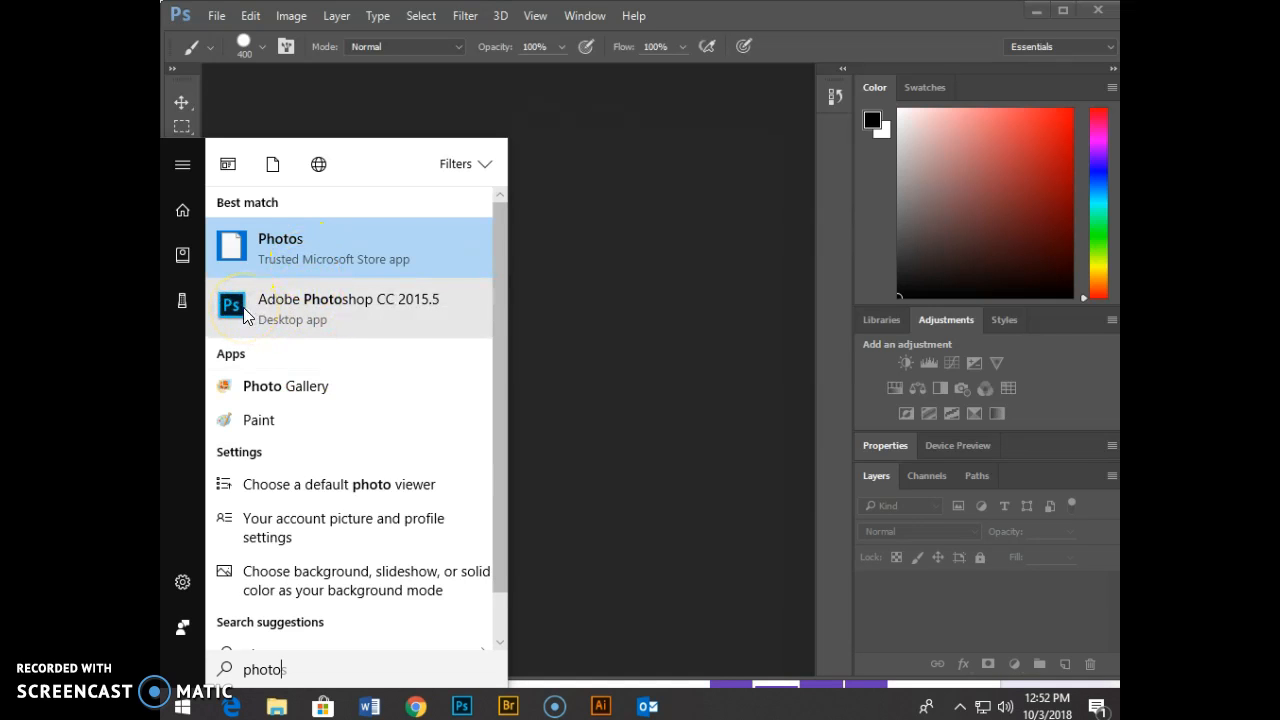
Step: Reset the Essentials workspace to its default layout
{"action": "left_click", "coordinate": [595, 272]}
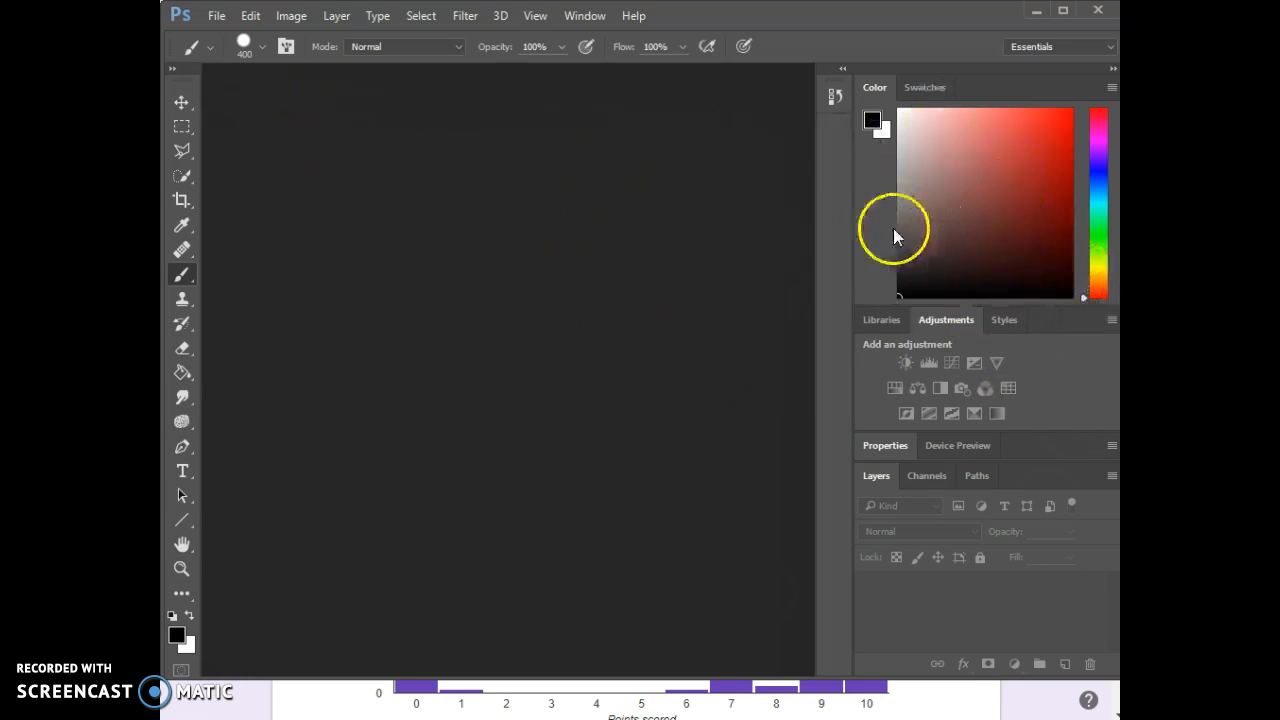
{"action": "left_click", "coordinate": [580, 16]}
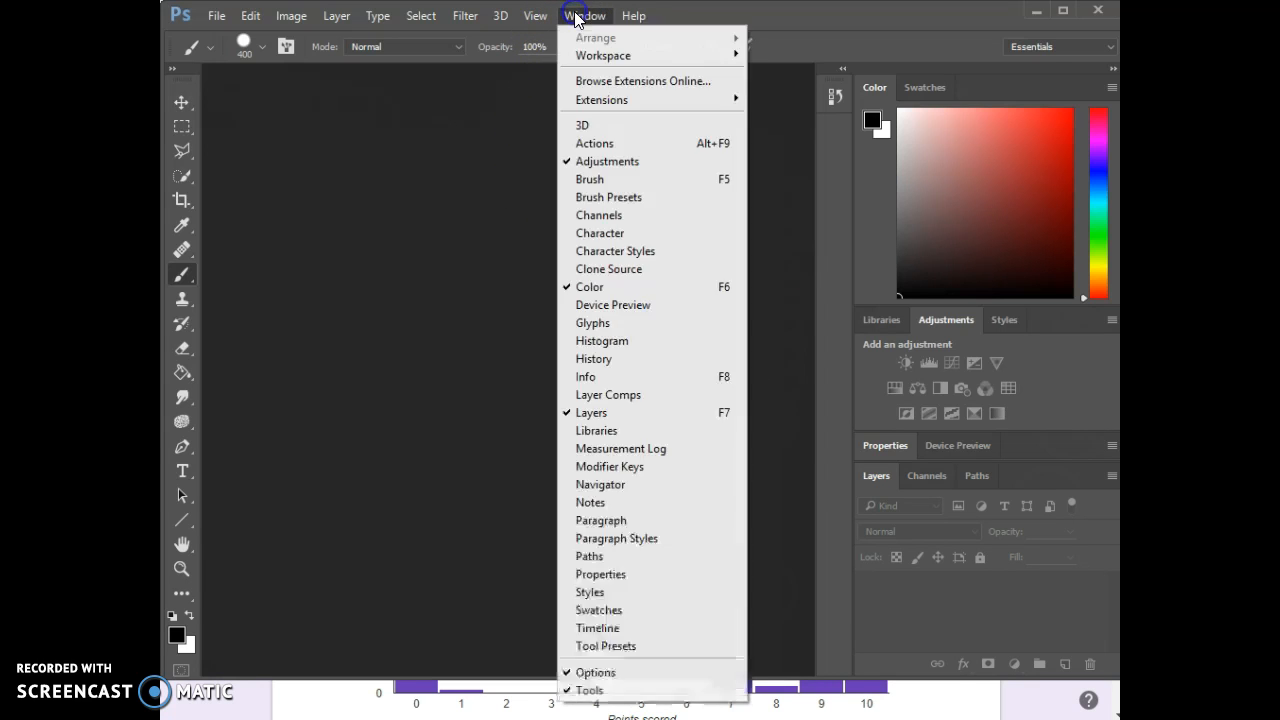
{"action": "mouse_move", "coordinate": [597, 57]}
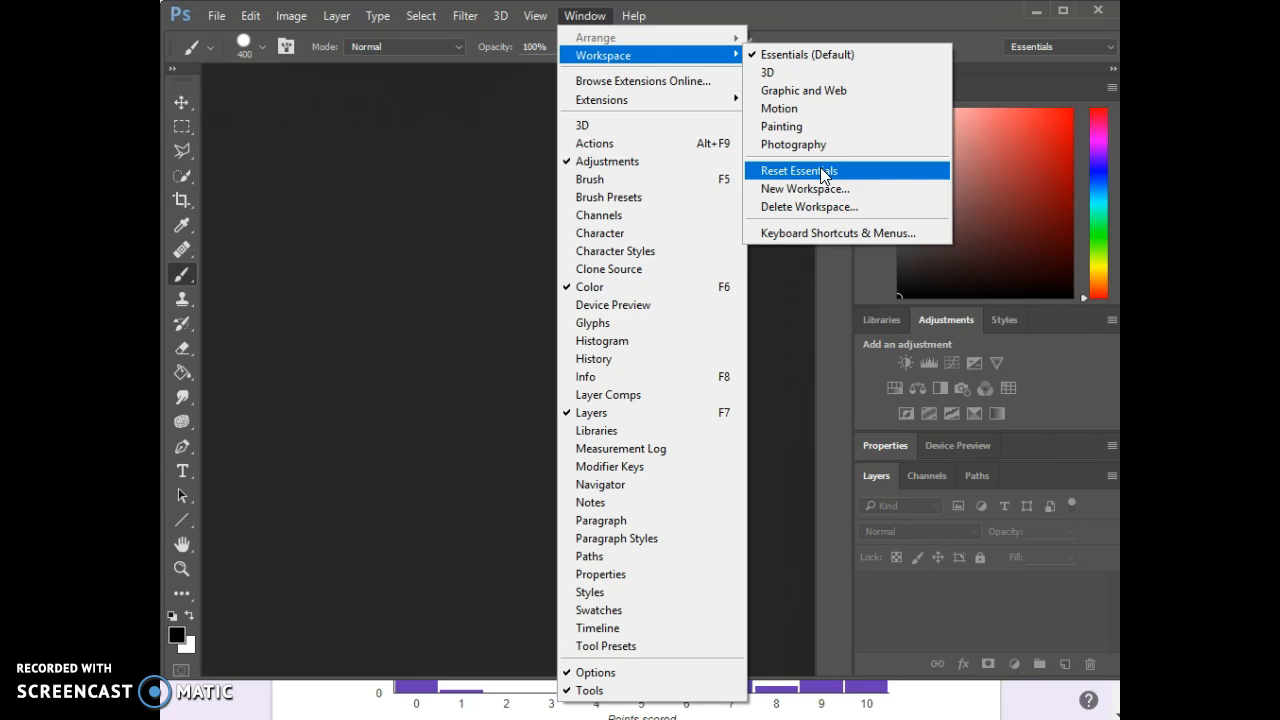
{"action": "left_click", "coordinate": [599, 18]}
{"action": "left_click", "coordinate": [591, 17]}
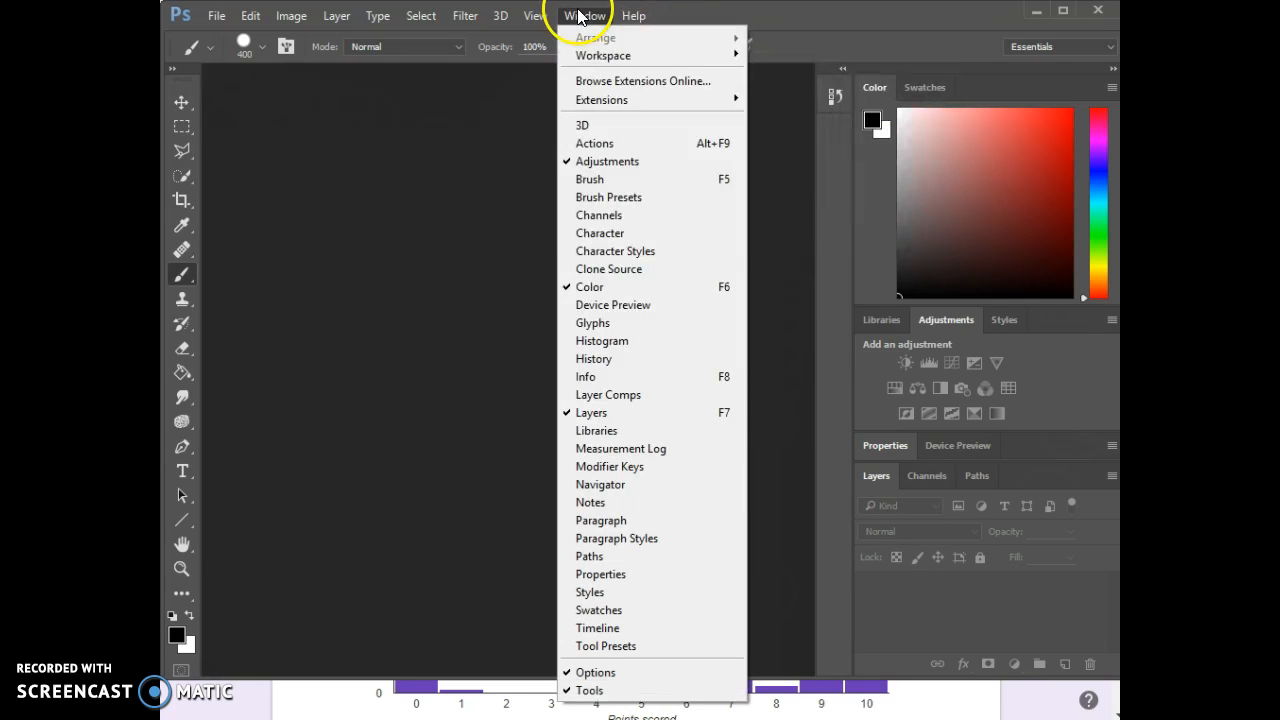
{"action": "mouse_move", "coordinate": [670, 55]}
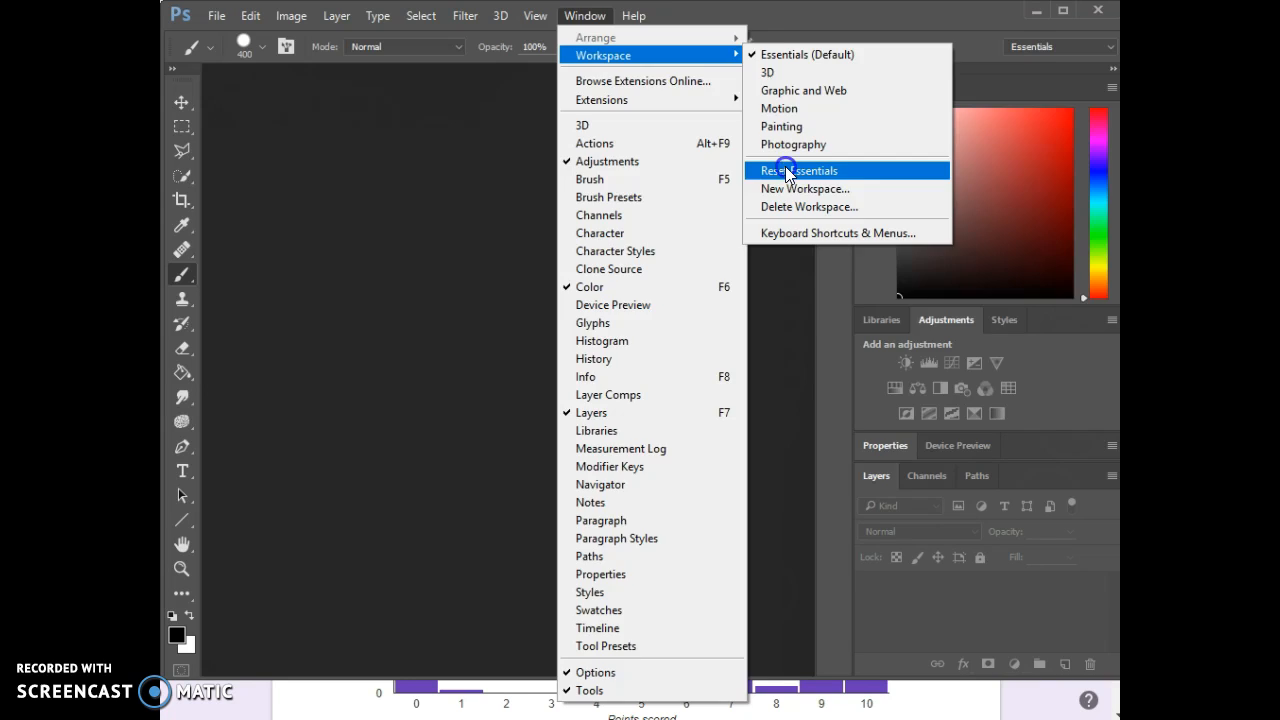
{"action": "left_click", "coordinate": [788, 172]}
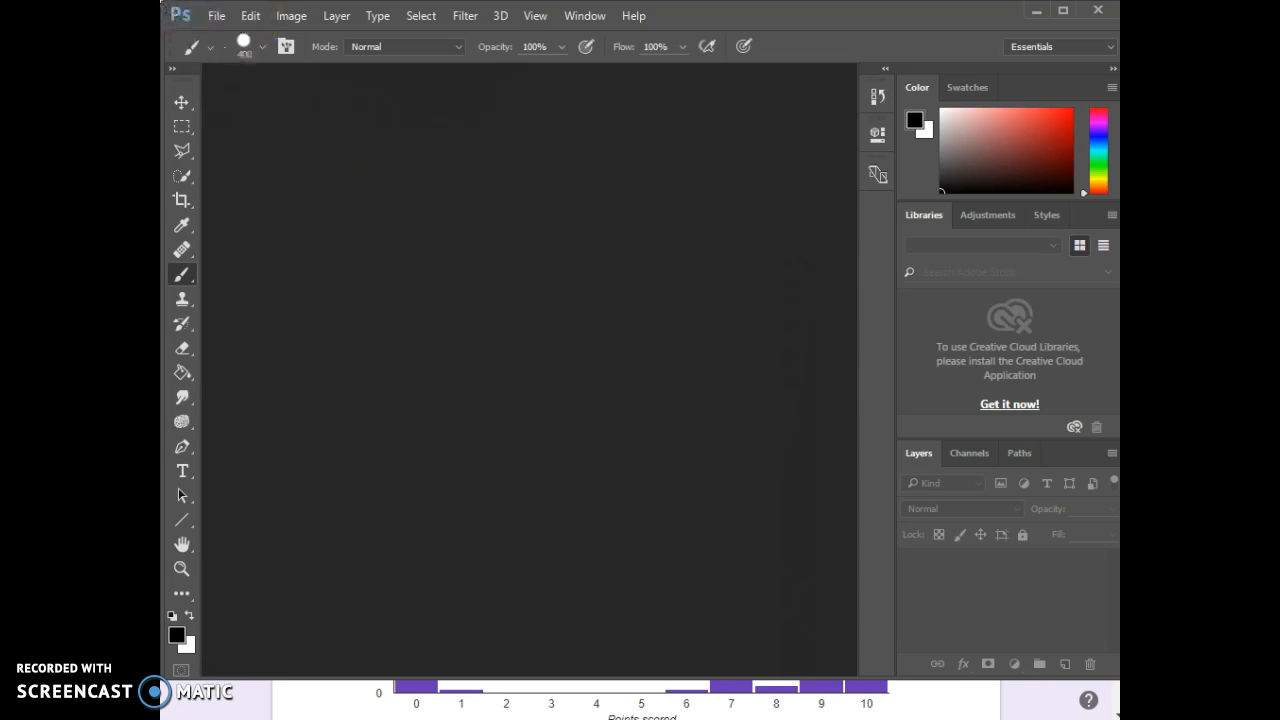
Step: Open center flower.jpg from the personal pictures folder inside Pictures
{"action": "left_click", "coordinate": [216, 15]}
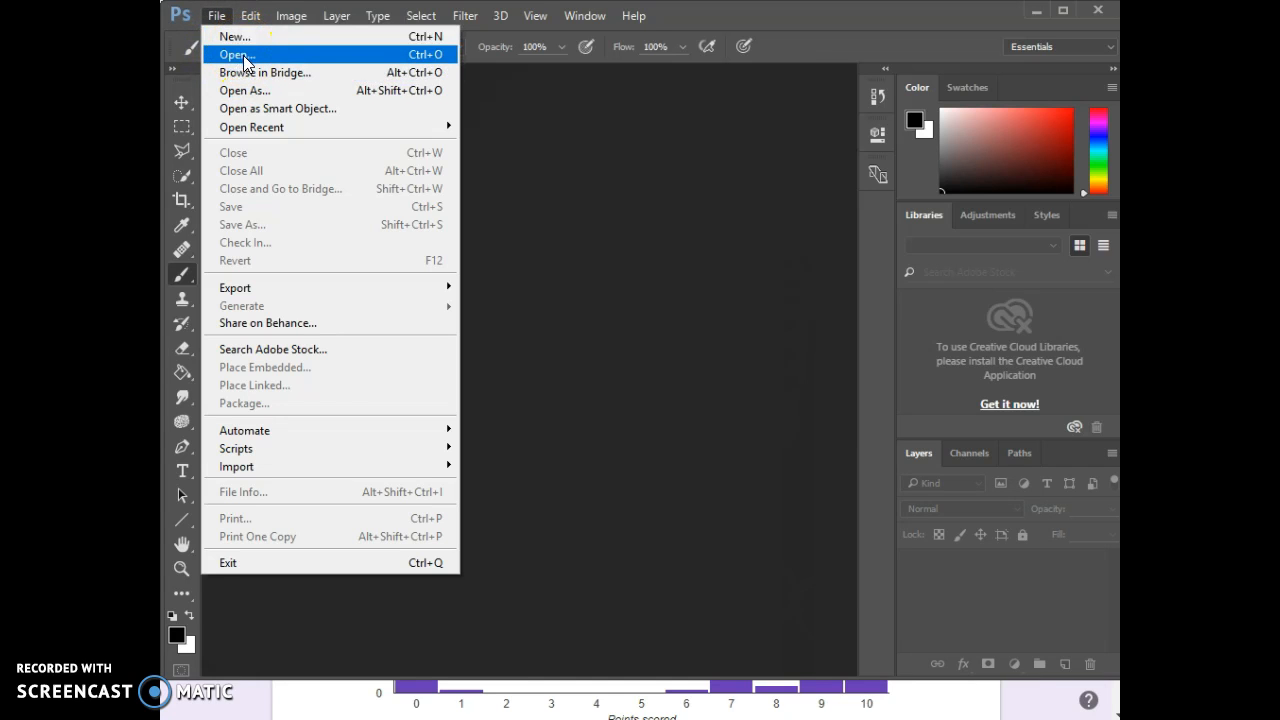
{"action": "mouse_move", "coordinate": [455, 705]}
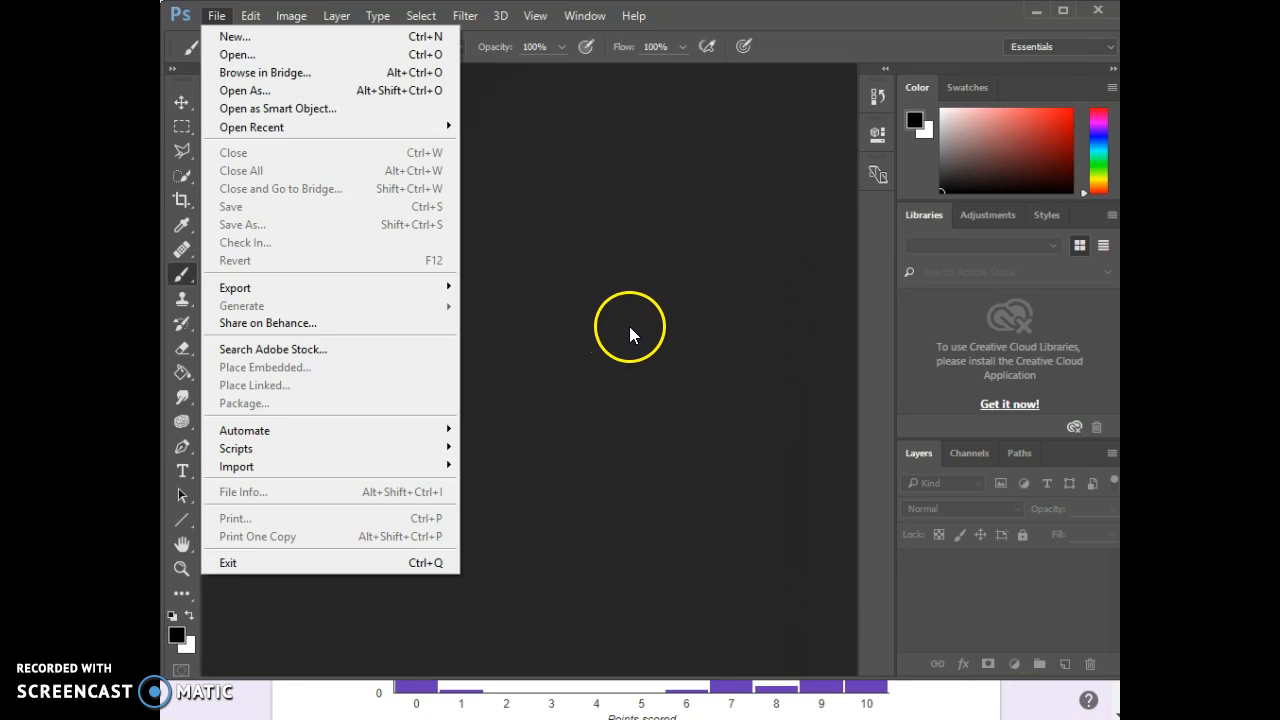
{"action": "left_click", "coordinate": [275, 55]}
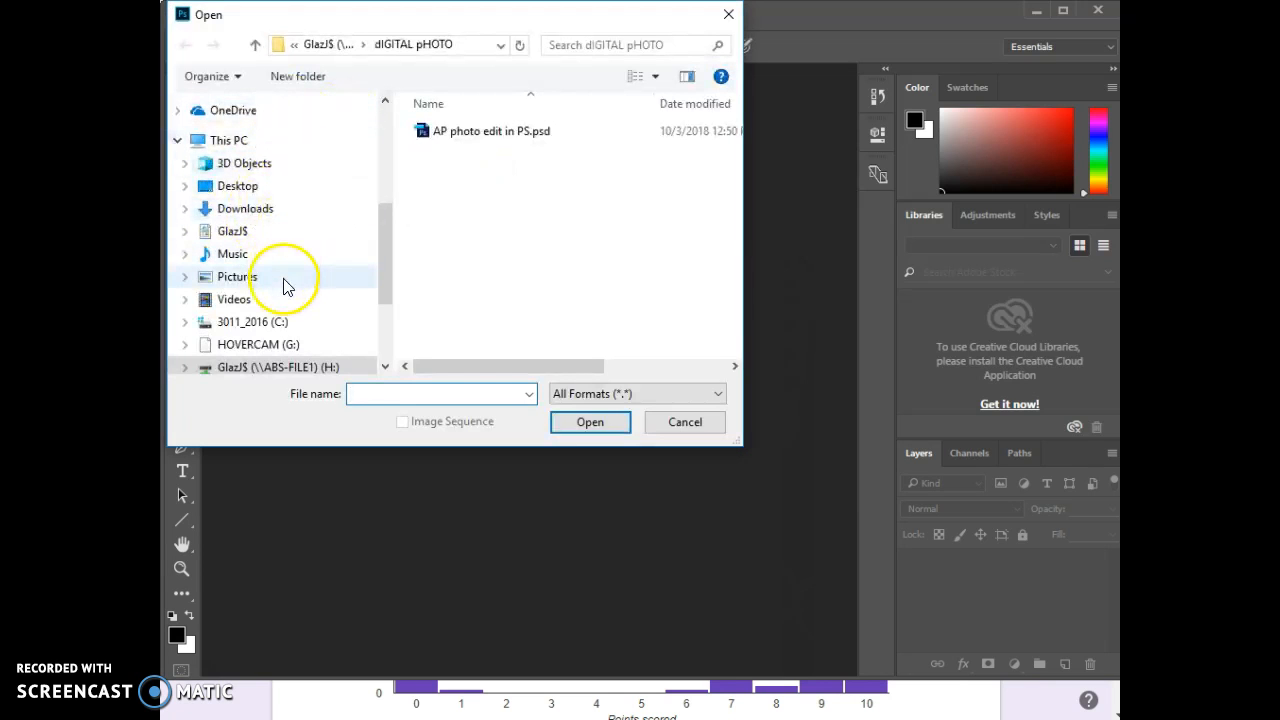
{"action": "scroll", "coordinate": [283, 318], "scroll_direction": "down", "scroll_amount": 1}
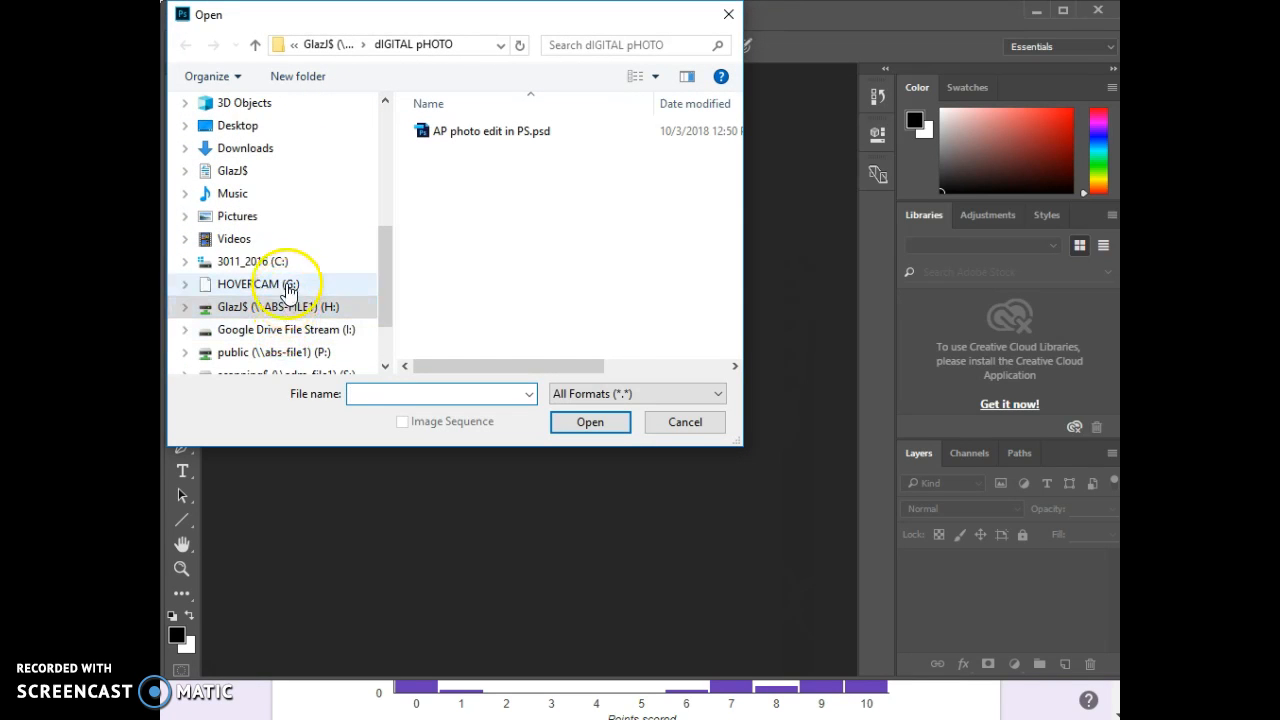
{"action": "left_click", "coordinate": [295, 306]}
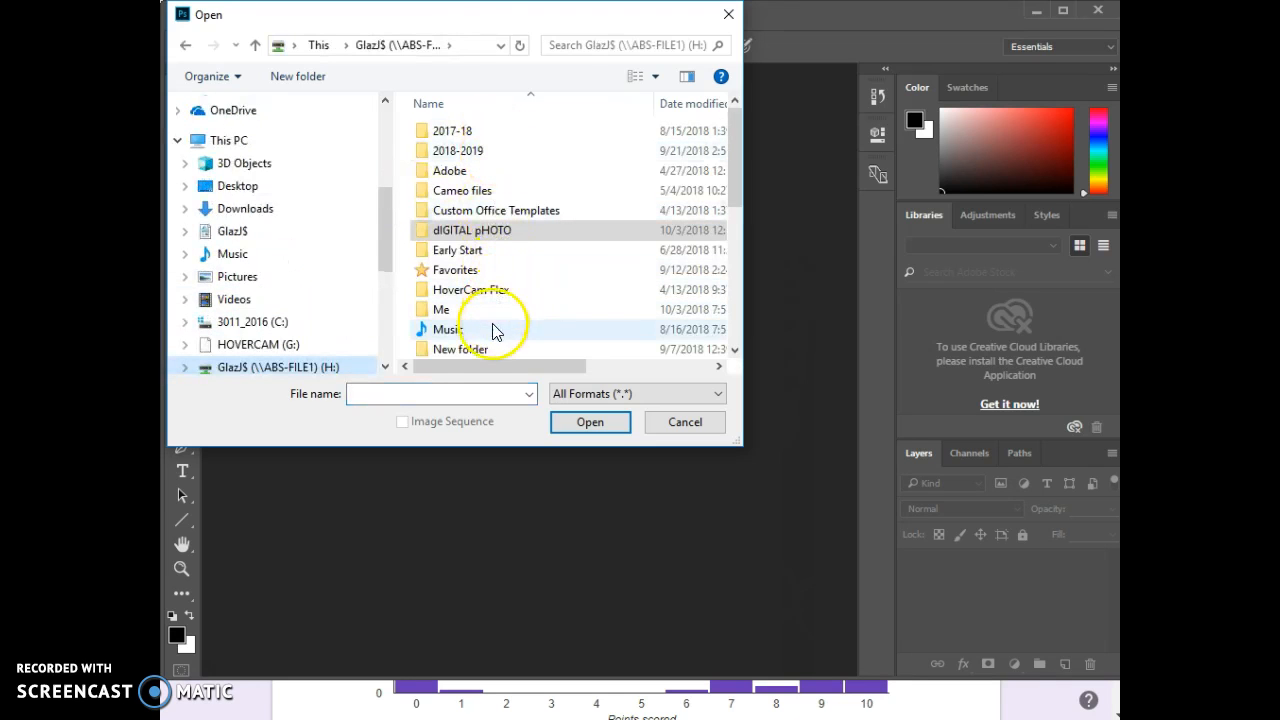
{"action": "scroll", "coordinate": [290, 340], "scroll_direction": "down", "scroll_amount": 1}
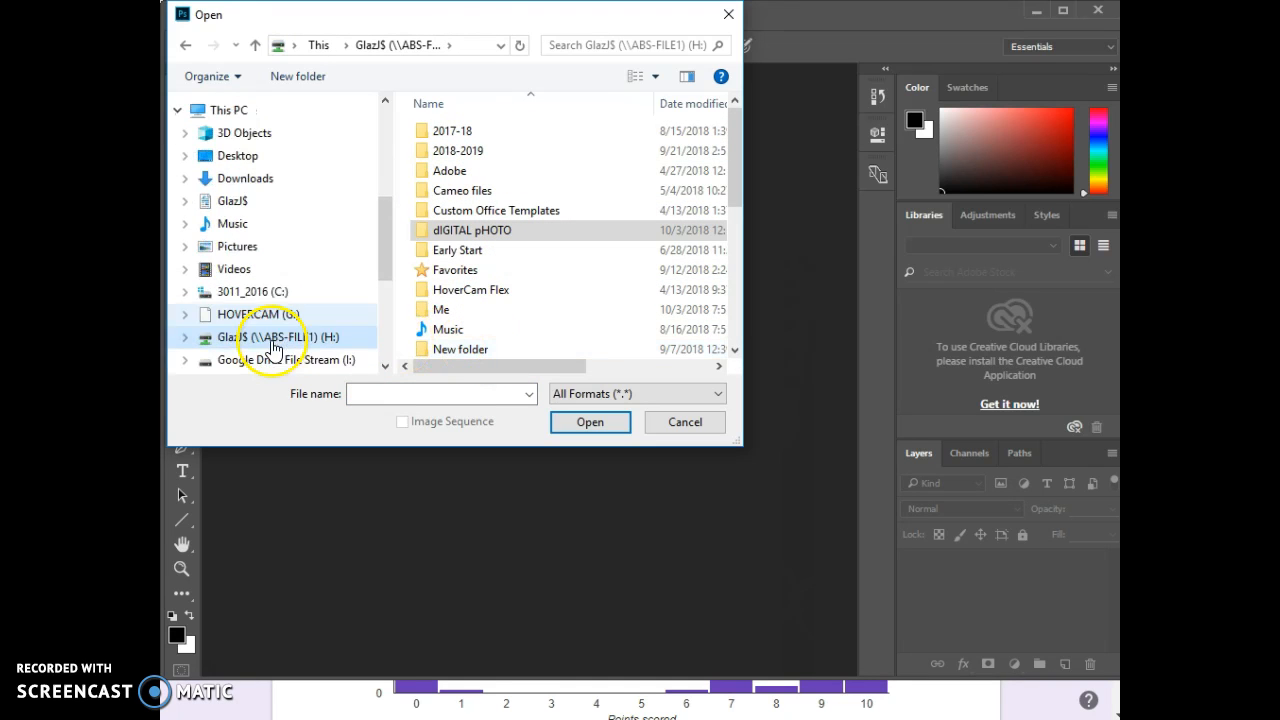
{"action": "left_click", "coordinate": [257, 246]}
{"action": "double_click", "coordinate": [450, 298]}
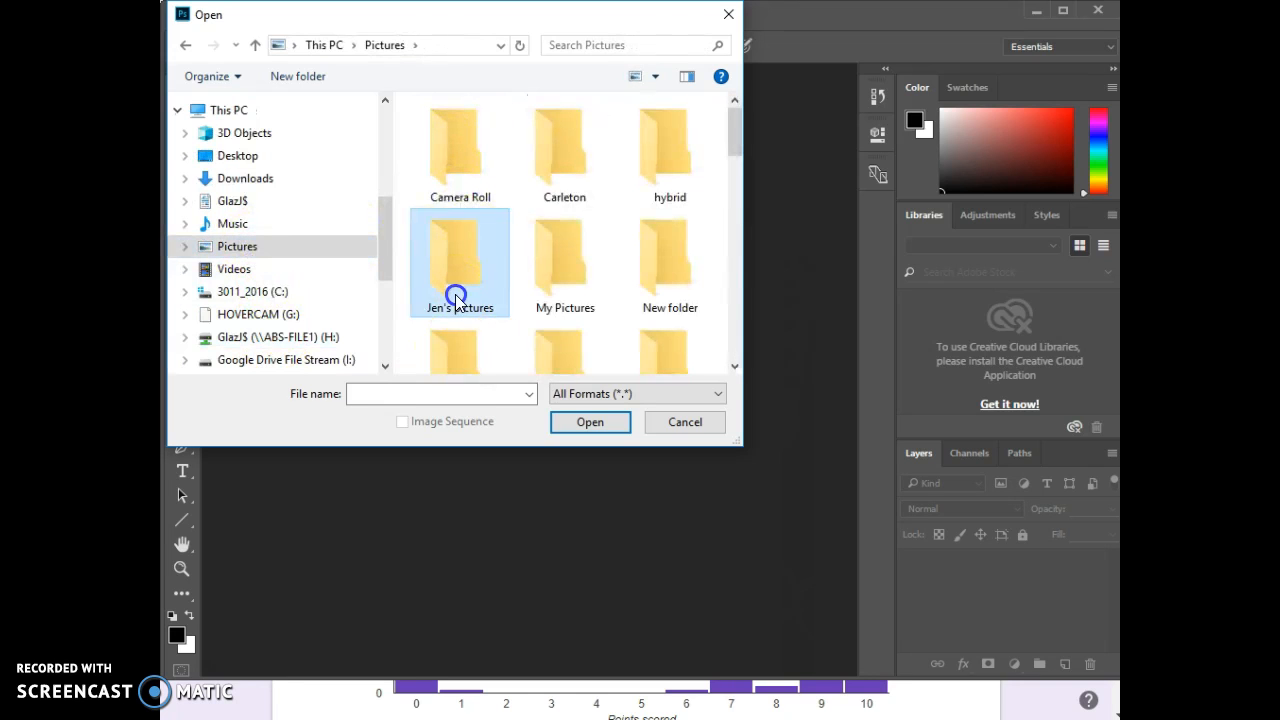
{"action": "scroll", "coordinate": [546, 284], "scroll_direction": "down", "scroll_amount": 4}
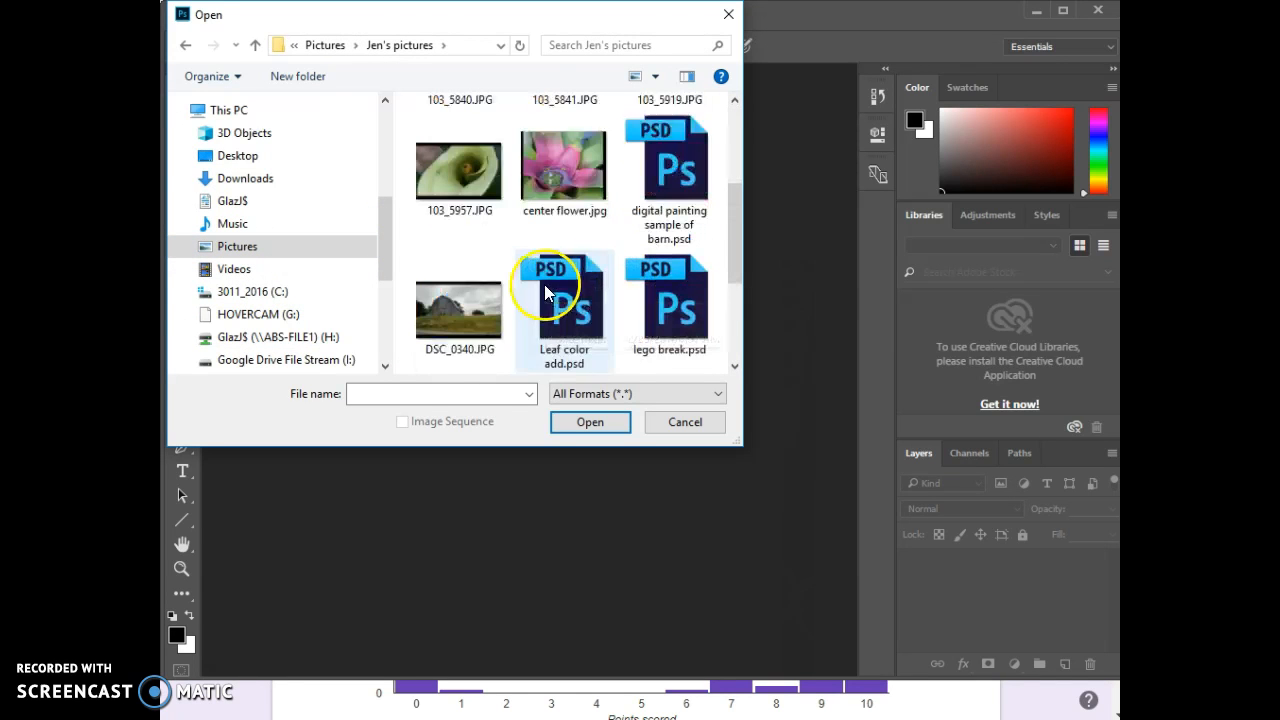
{"action": "left_click", "coordinate": [549, 197]}
{"action": "left_click", "coordinate": [568, 420]}
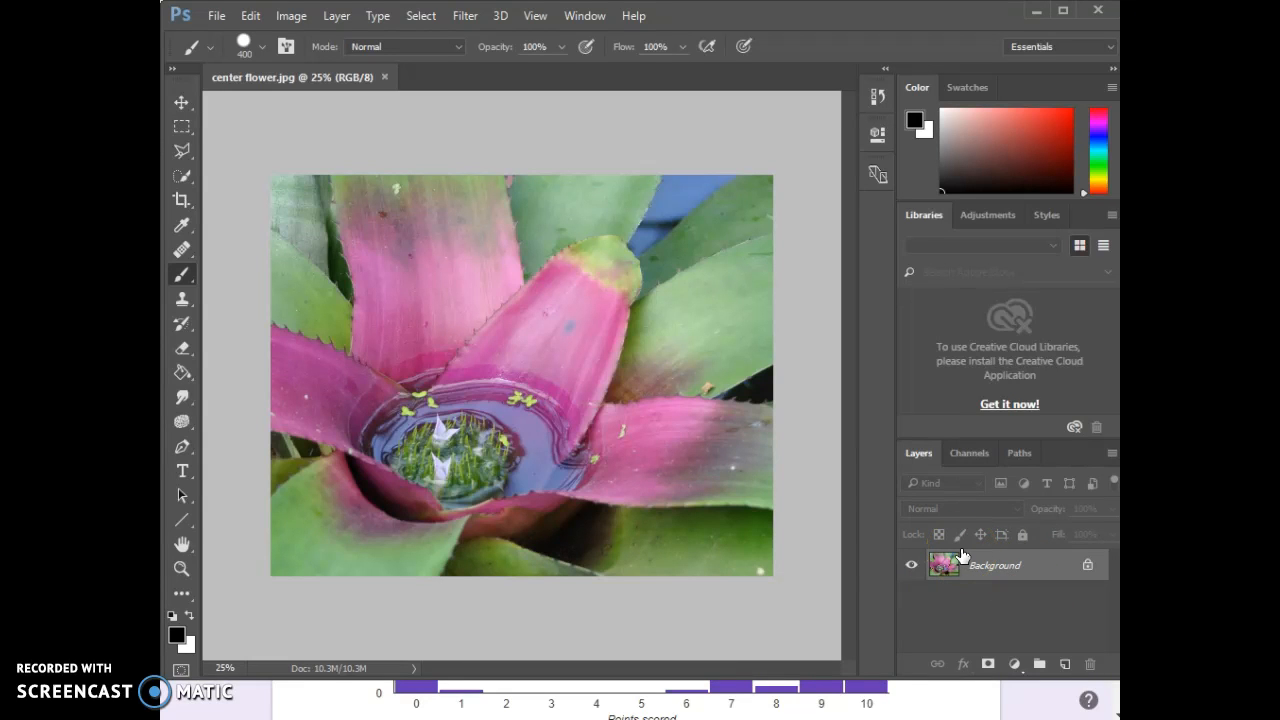
{"action": "key", "text": "ctrl+j"}
{"action": "left_click", "coordinate": [1015, 578]}
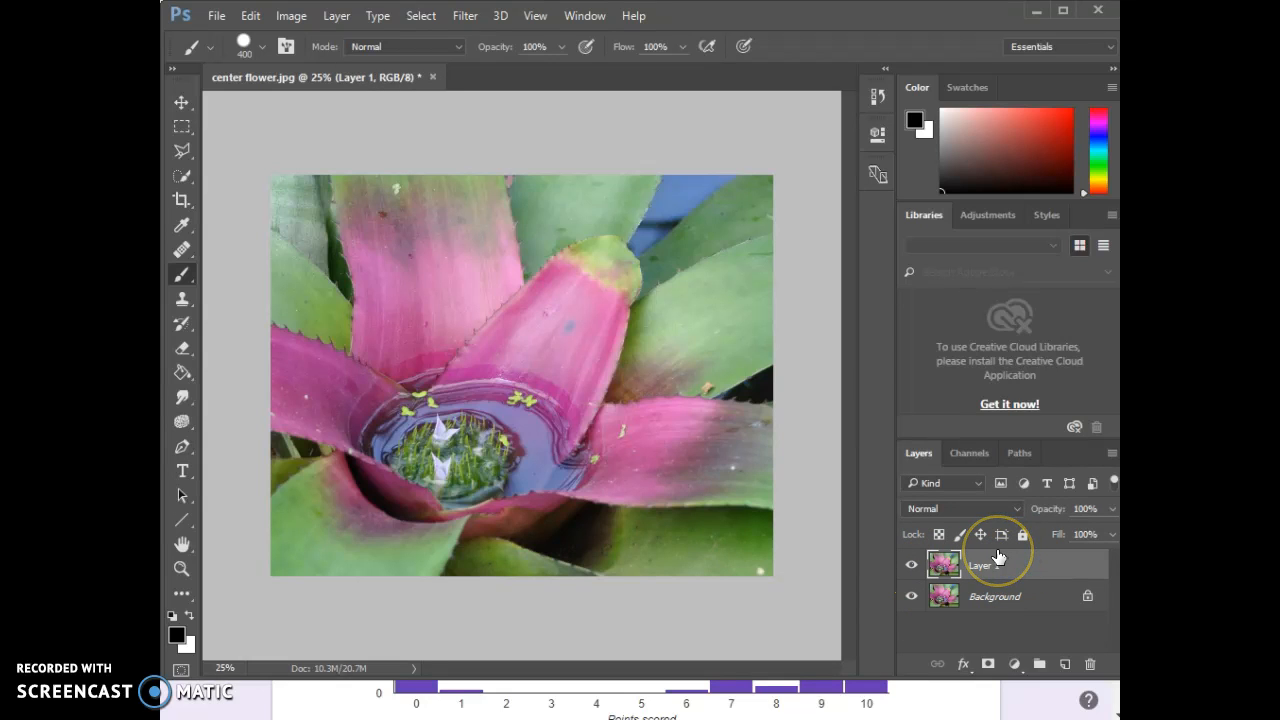
{"action": "key", "text": "ctrl+z"}
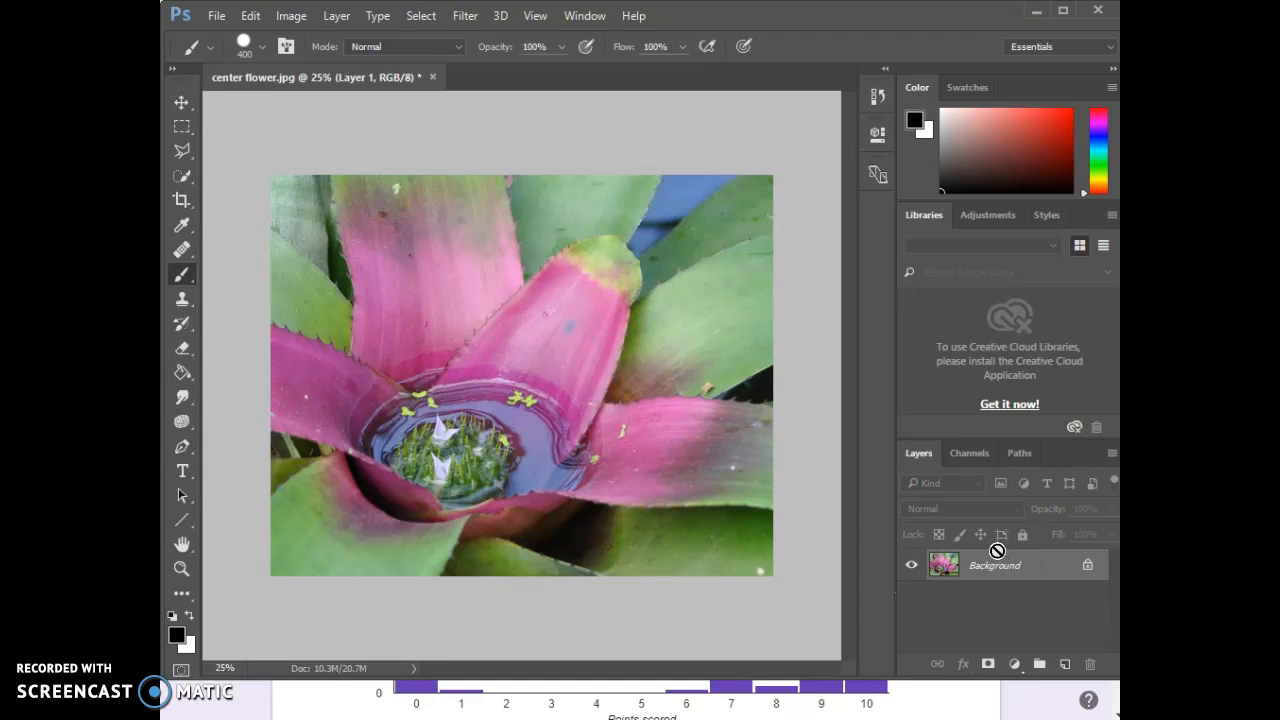
Step: Duplicate the Background layer, keeping the suggested name Background copy
{"action": "right_click", "coordinate": [1034, 576]}
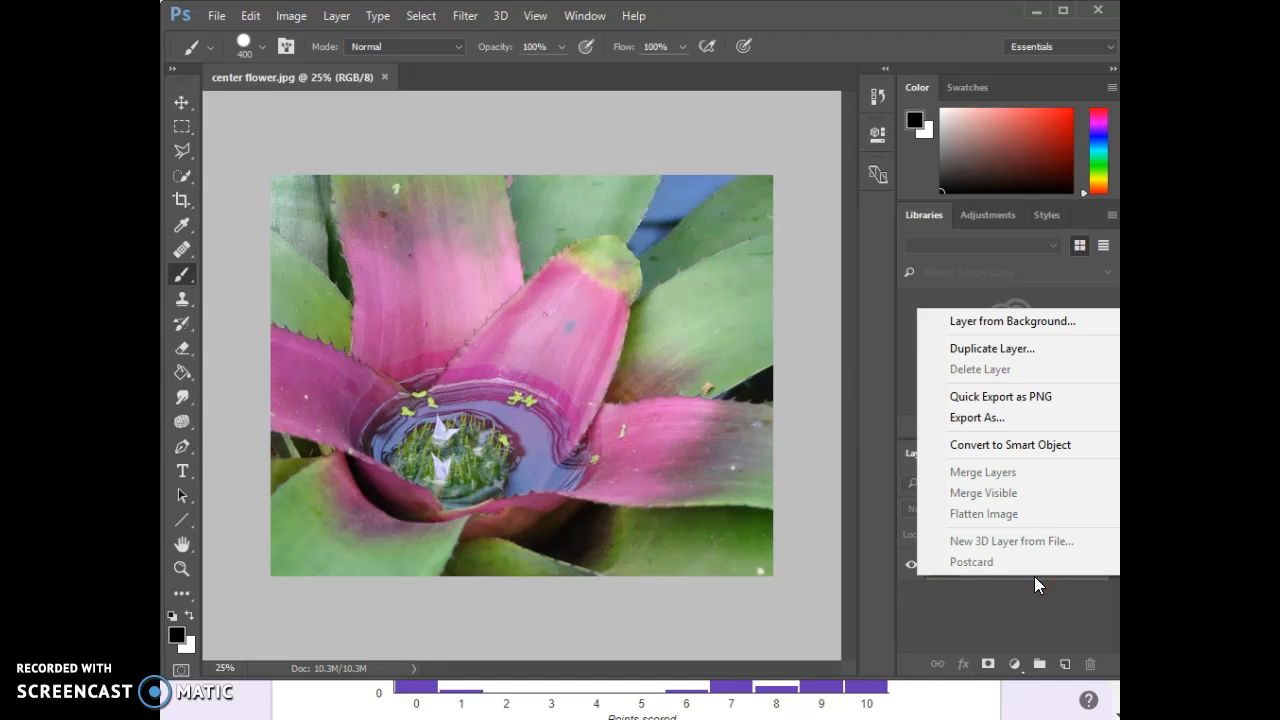
{"action": "left_click", "coordinate": [990, 348]}
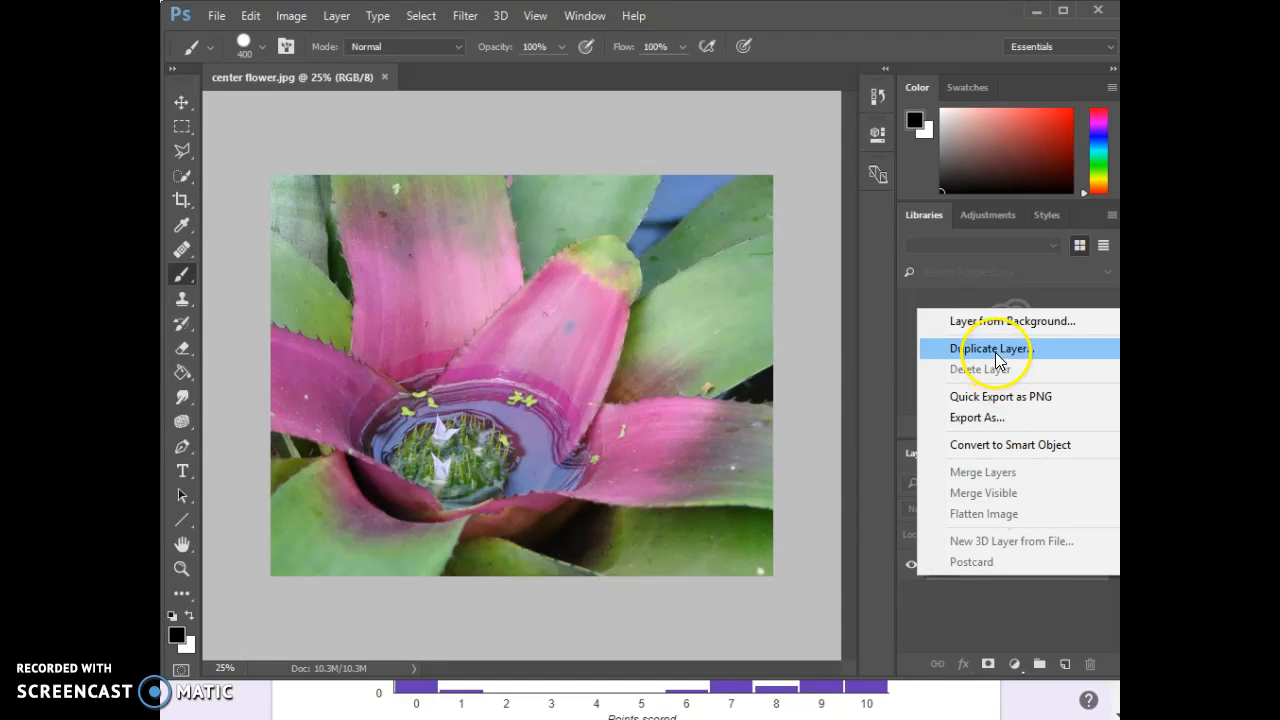
{"action": "left_click", "coordinate": [817, 208]}
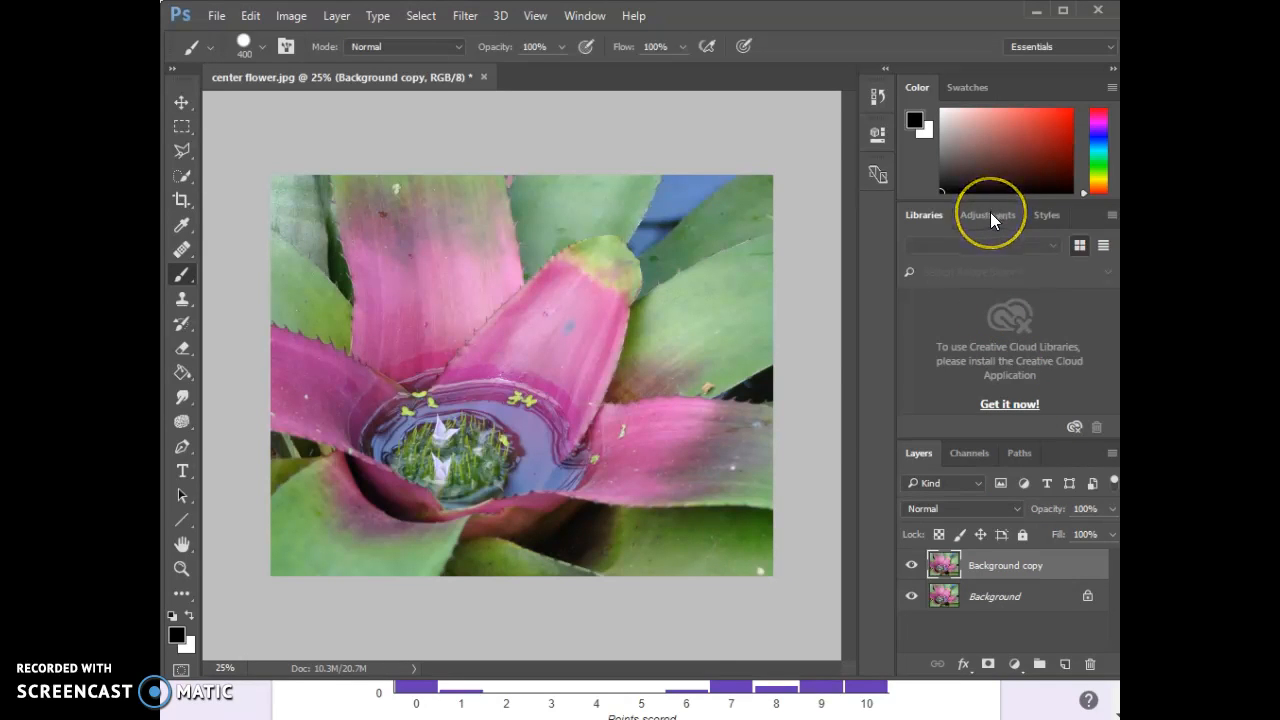
Step: Add a Levels adjustment layer above Background copy and move its settings clear of the photo
{"action": "left_click", "coordinate": [926, 216]}
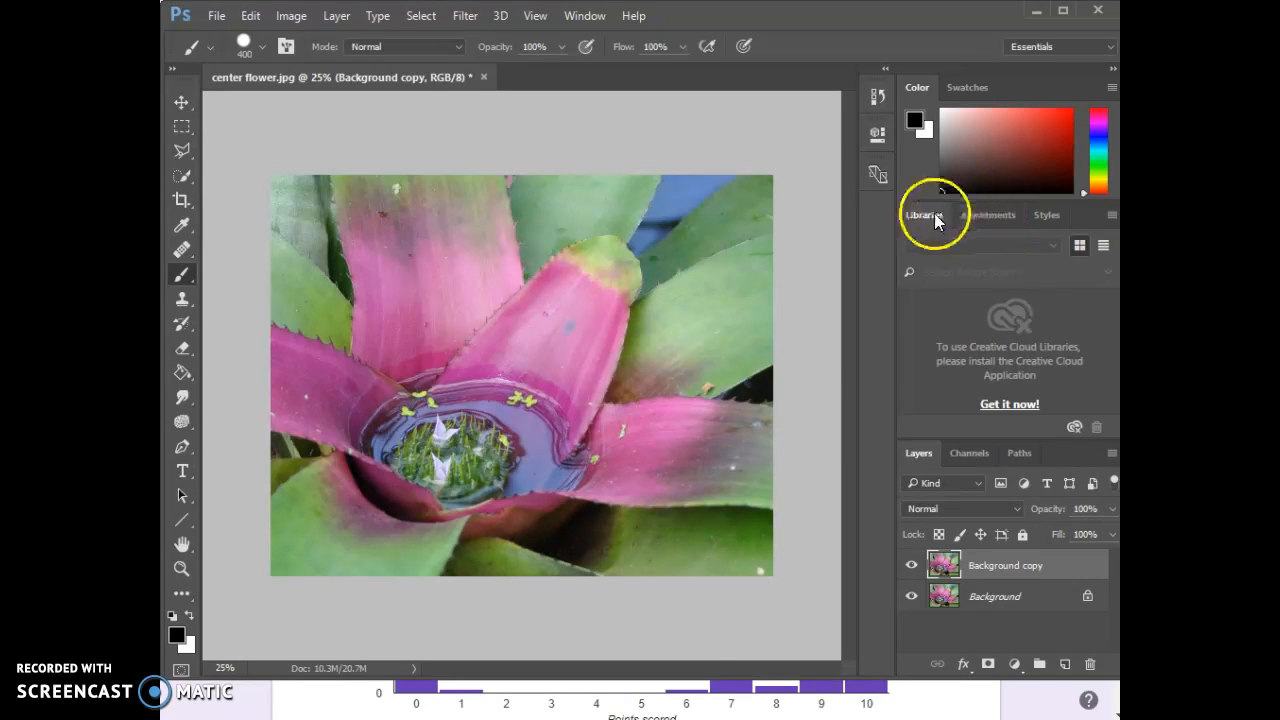
{"action": "left_click", "coordinate": [990, 217]}
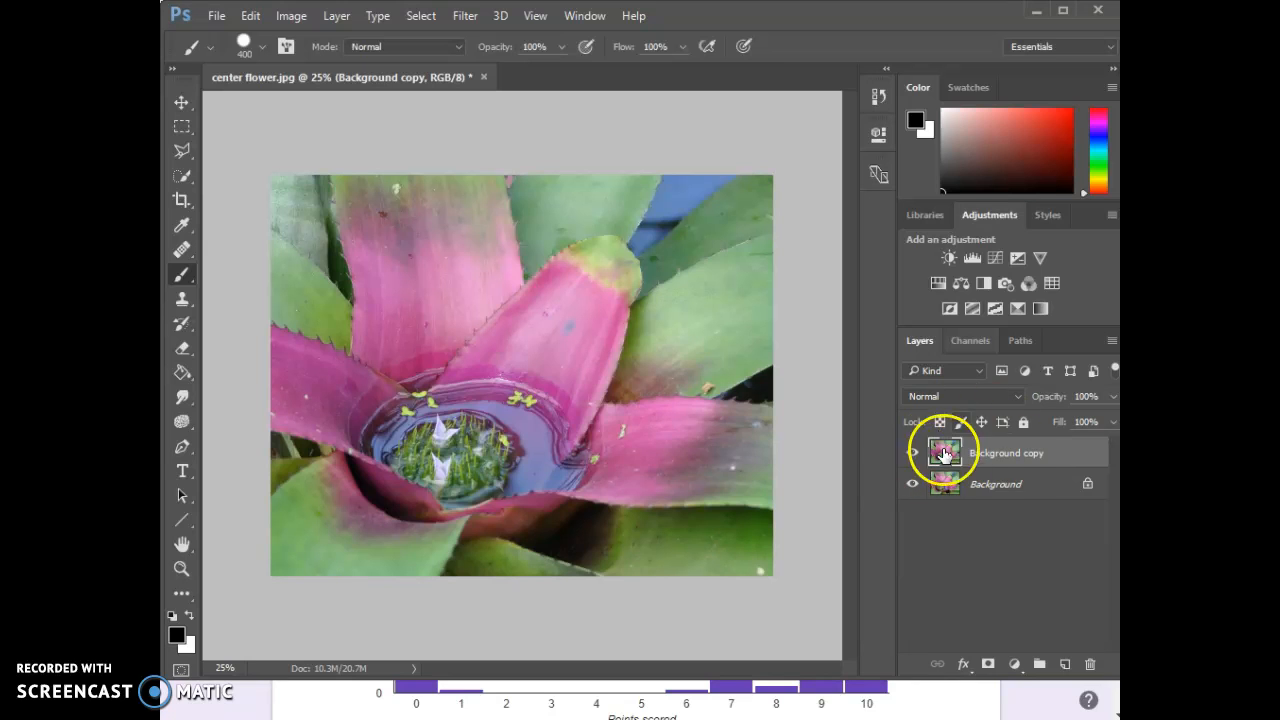
{"action": "left_click", "coordinate": [911, 480]}
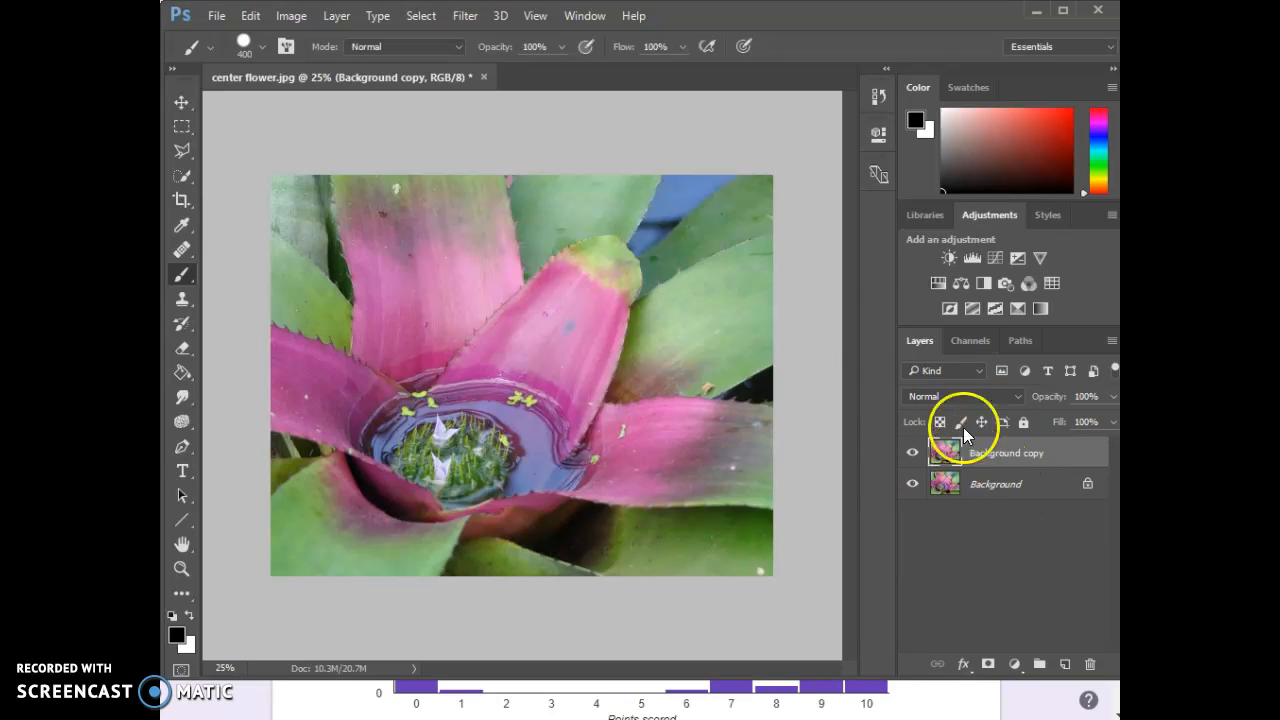
{"action": "left_click", "coordinate": [973, 258]}
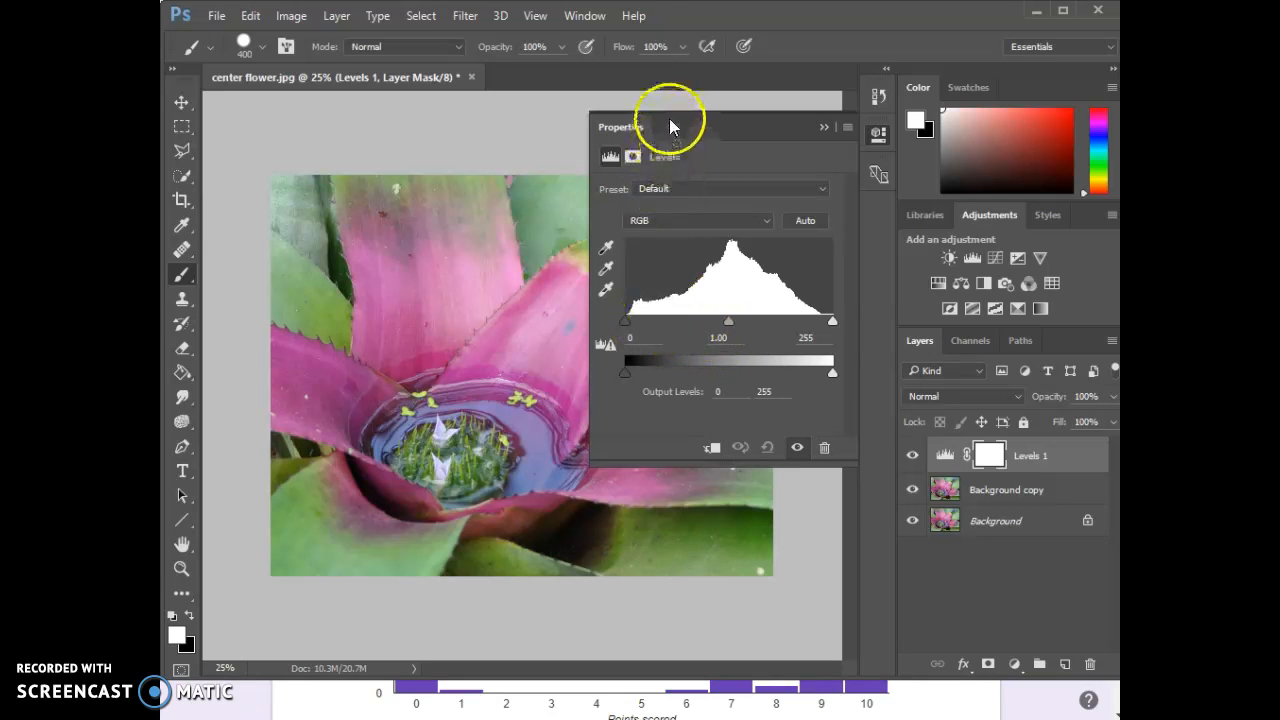
{"action": "mouse_move", "coordinate": [670, 125]}
{"action": "left_mouse_down"}
{"action": "mouse_move", "coordinate": [714, 326]}
{"action": "mouse_move", "coordinate": [850, 339]}
{"action": "left_mouse_up"}
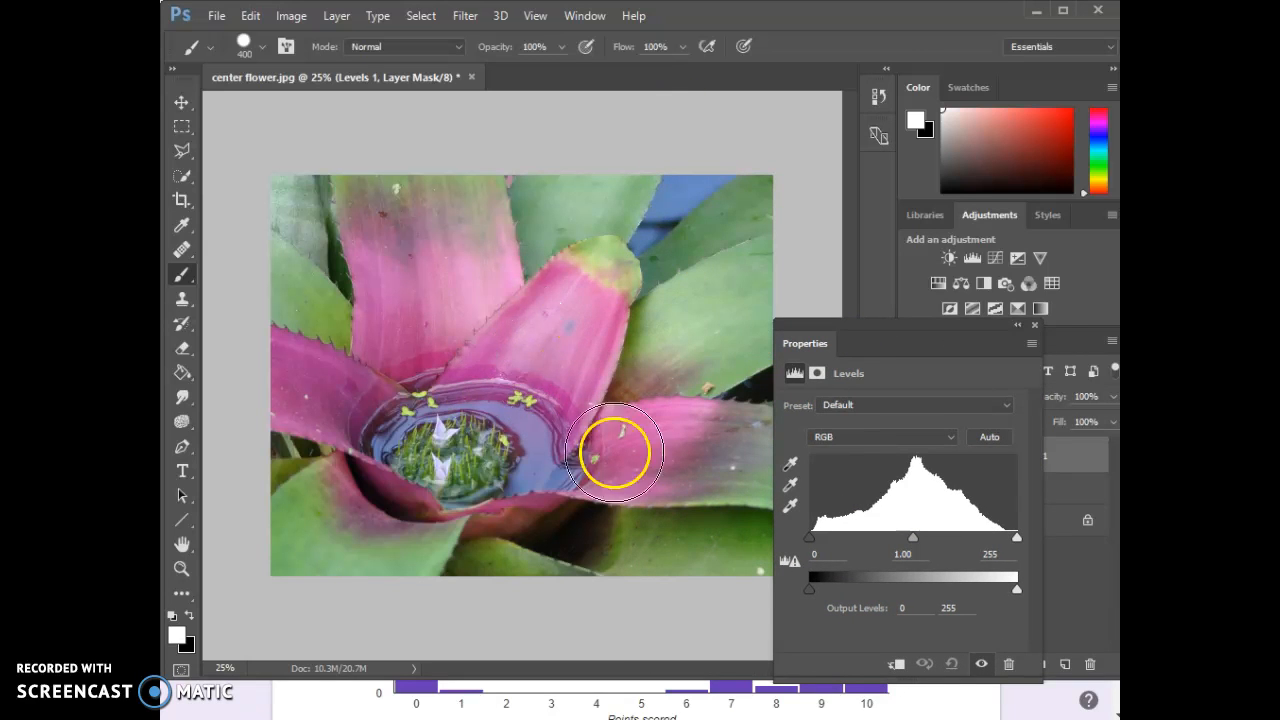
Step: Set the Levels input values to 81 for shadows, 1.54 for midtones and 236 for highlights
{"action": "left_click_drag", "start_coordinate": [809, 537], "coordinate": [813, 541]}
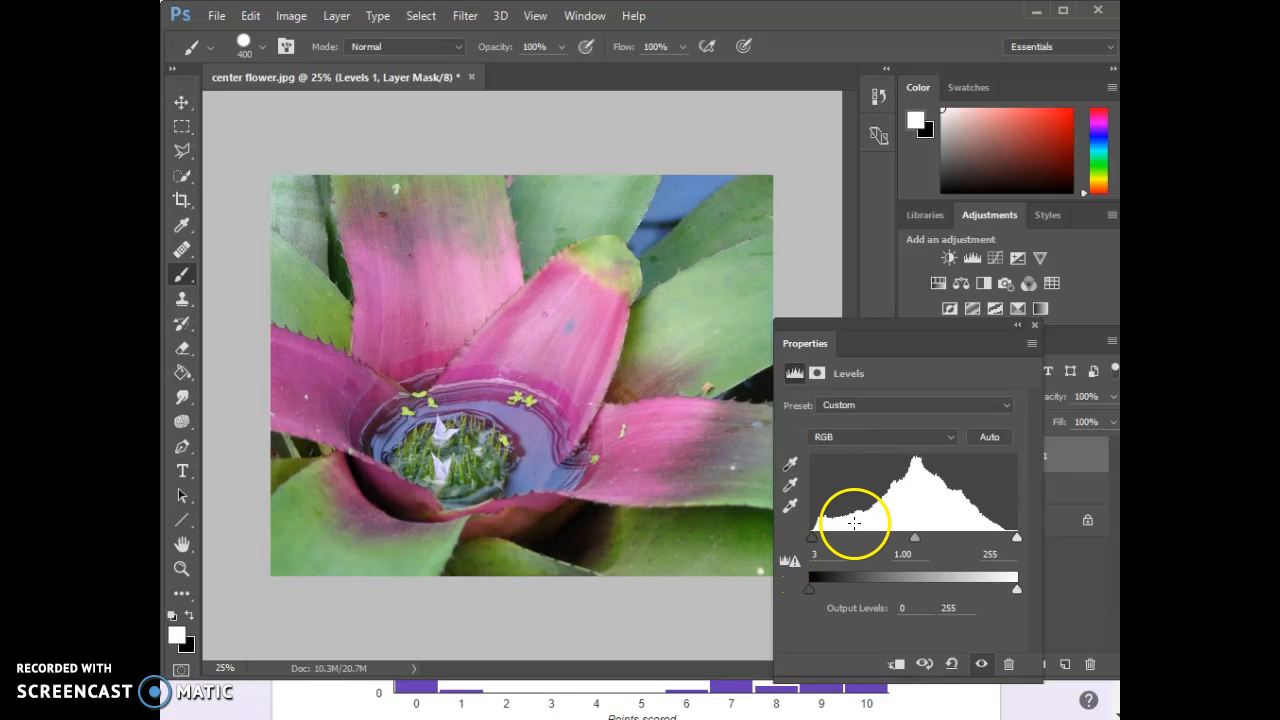
{"action": "left_click_drag", "start_coordinate": [810, 543], "coordinate": [926, 545]}
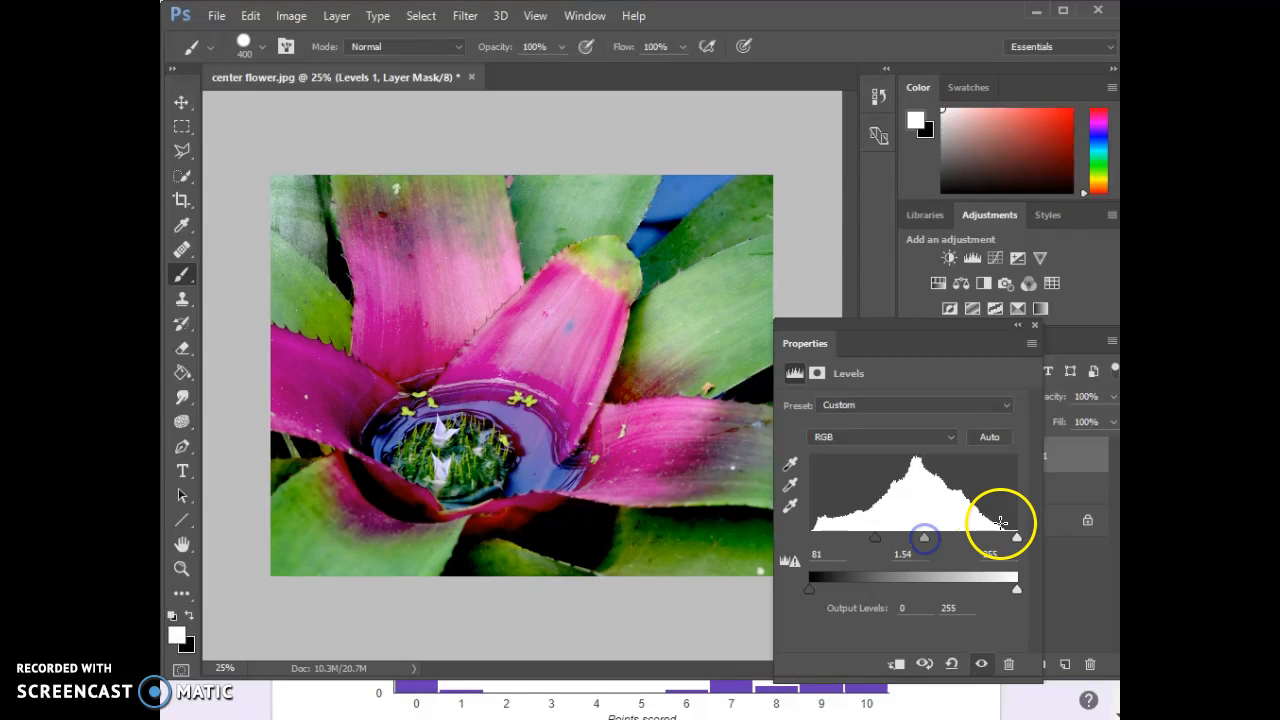
{"action": "left_click_drag", "start_coordinate": [1016, 538], "coordinate": [908, 545]}
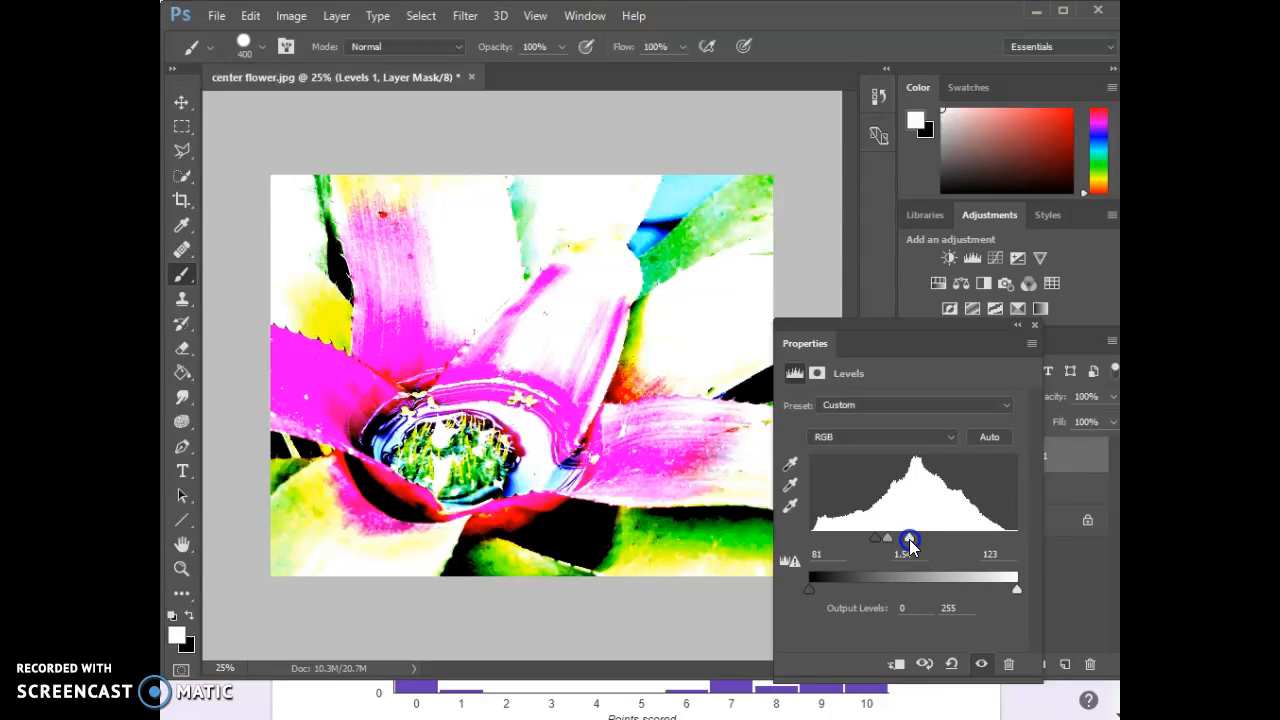
{"action": "left_click_drag", "start_coordinate": [909, 541], "coordinate": [983, 542]}
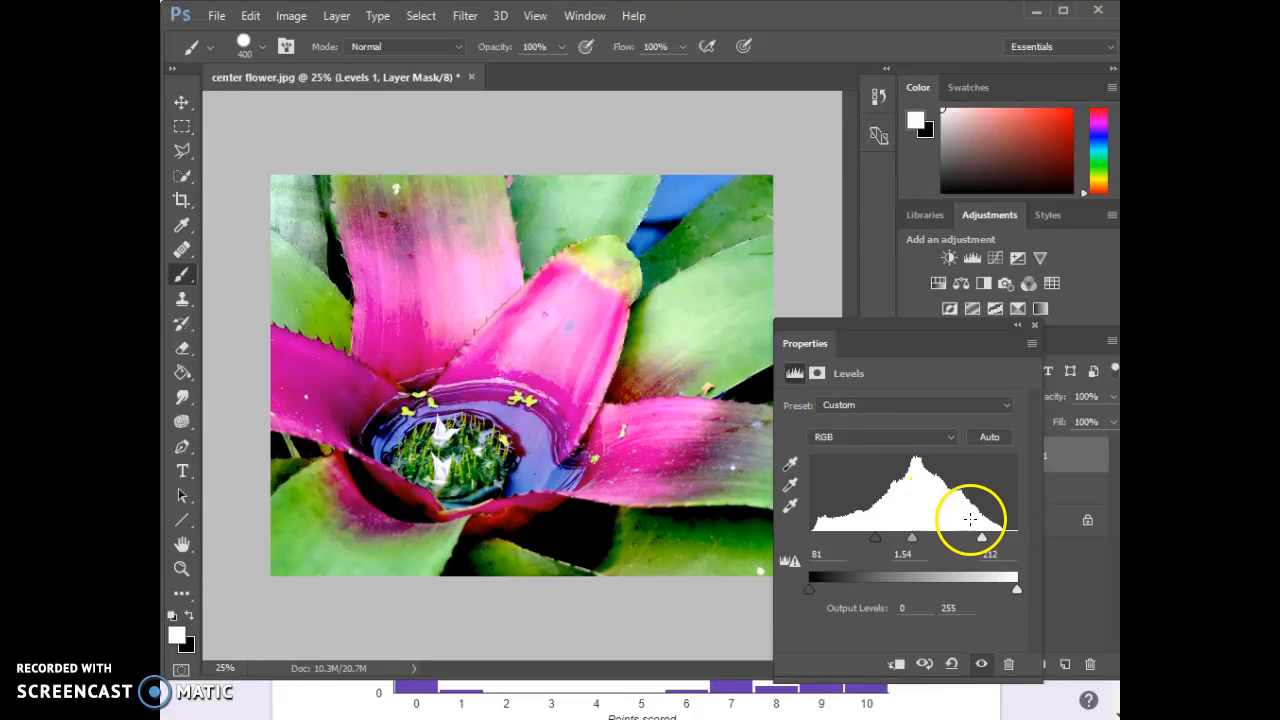
{"action": "left_click_drag", "start_coordinate": [991, 540], "coordinate": [1001, 540]}
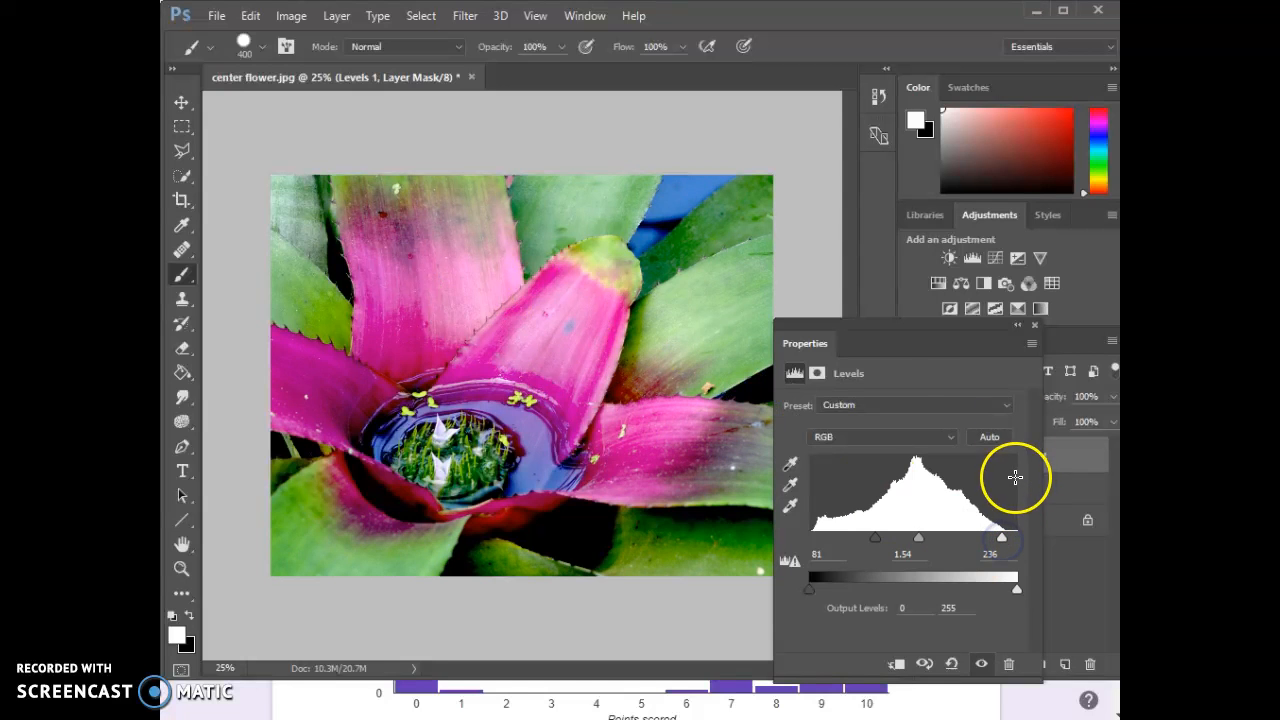
Step: Close the Levels settings and review them once more by reopening them from the Levels 1 layer
{"action": "left_click_drag", "start_coordinate": [994, 334], "coordinate": [875, 247]}
{"action": "left_click", "coordinate": [914, 240]}
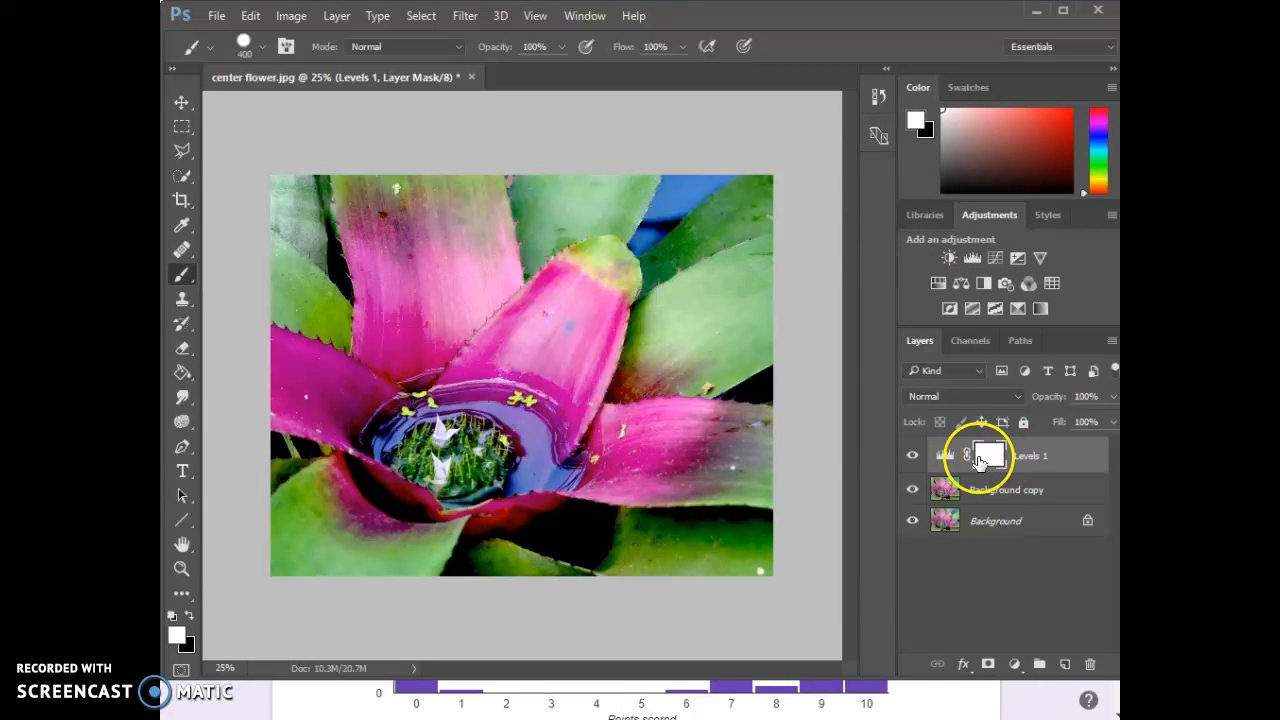
{"action": "double_click", "coordinate": [940, 458]}
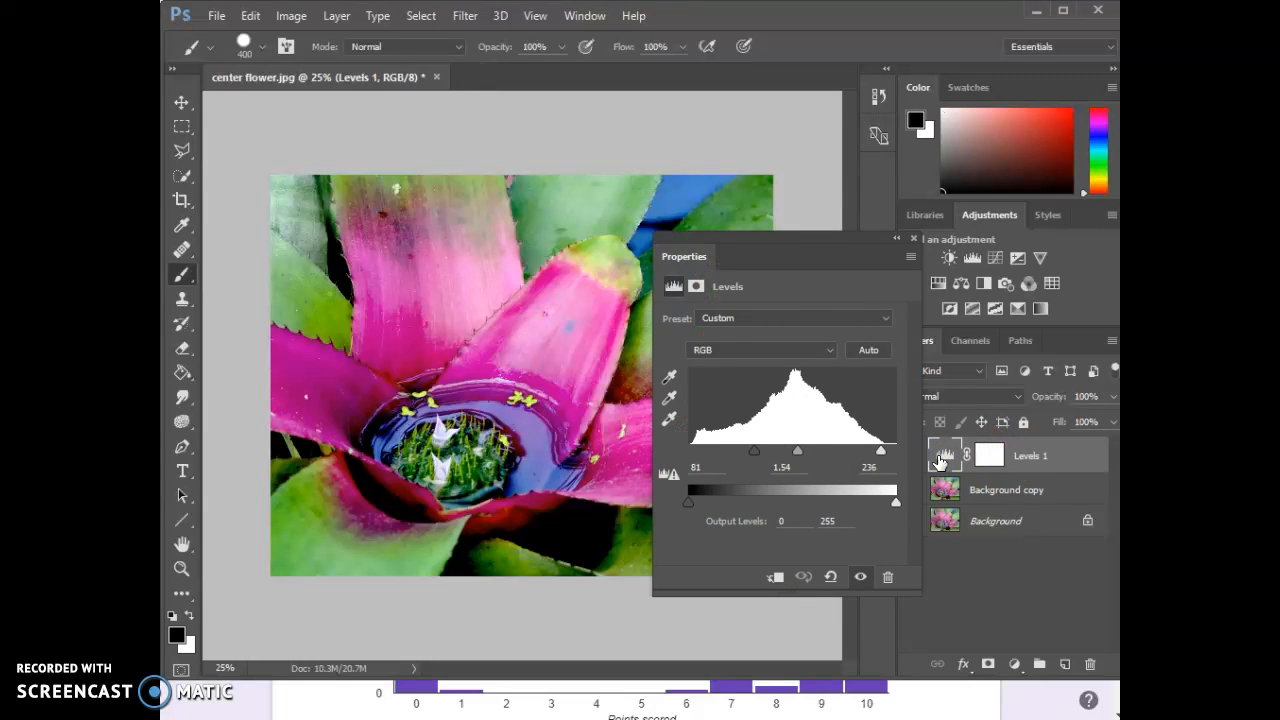
{"action": "left_click", "coordinate": [914, 242]}
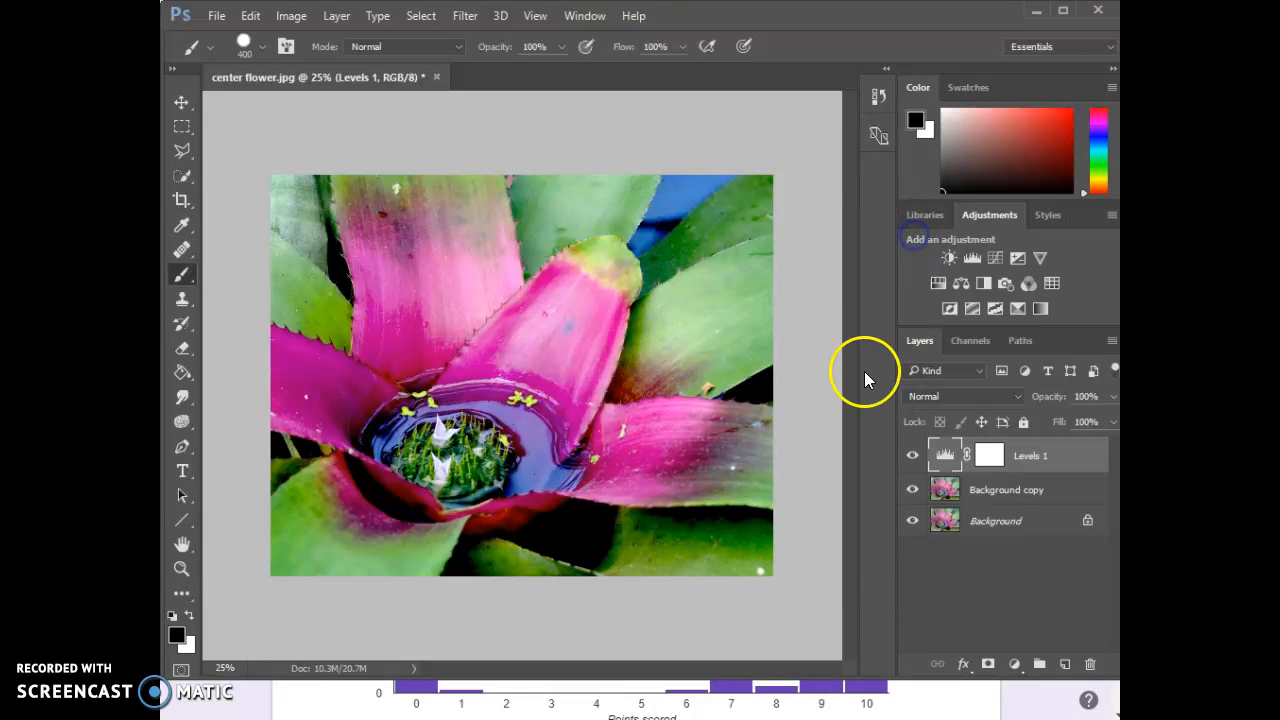
Step: Add a Brightness/Contrast adjustment layer above Levels 1 and slightly adjust its brightness and contrast
{"action": "left_click", "coordinate": [947, 258]}
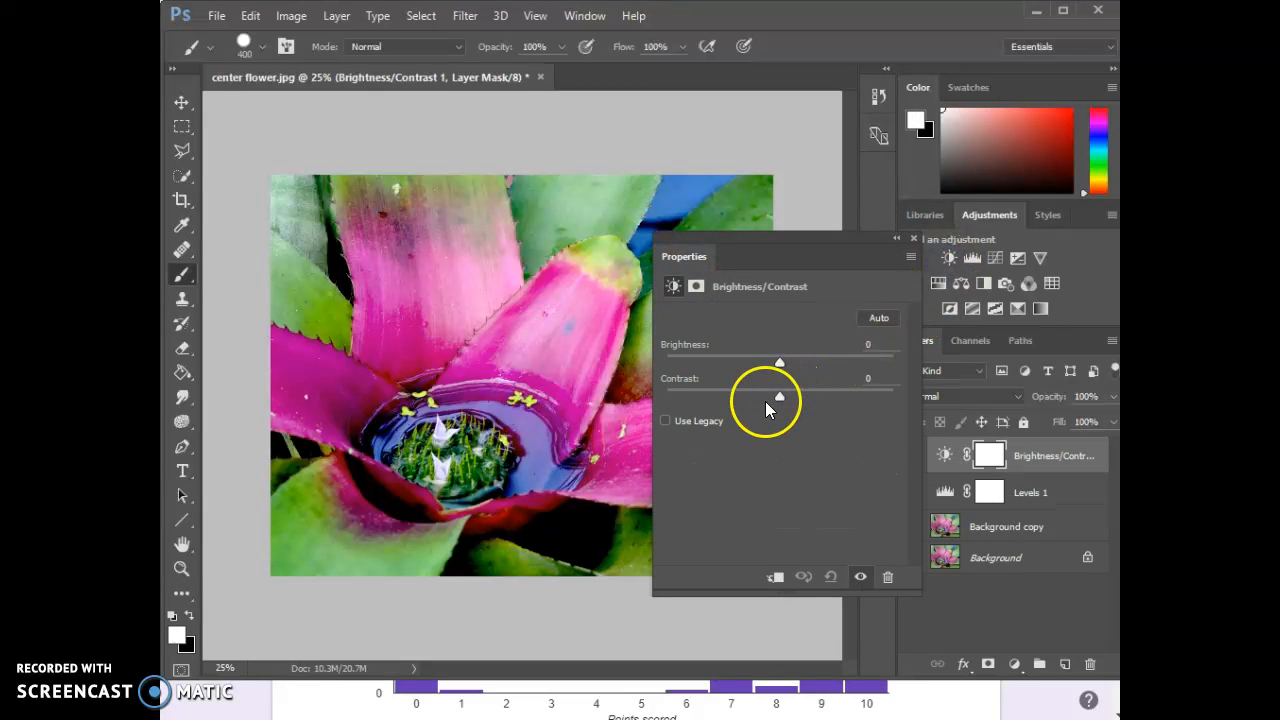
{"action": "mouse_move", "coordinate": [778, 364]}
{"action": "left_mouse_down"}
{"action": "mouse_move", "coordinate": [826, 366]}
{"action": "mouse_move", "coordinate": [720, 367]}
{"action": "mouse_move", "coordinate": [780, 367]}
{"action": "left_mouse_up"}
{"action": "mouse_move", "coordinate": [782, 398]}
{"action": "left_mouse_down"}
{"action": "mouse_move", "coordinate": [910, 402]}
{"action": "mouse_move", "coordinate": [668, 397]}
{"action": "mouse_move", "coordinate": [809, 402]}
{"action": "mouse_move", "coordinate": [797, 410]}
{"action": "left_mouse_up"}
{"action": "left_click", "coordinate": [911, 240]}
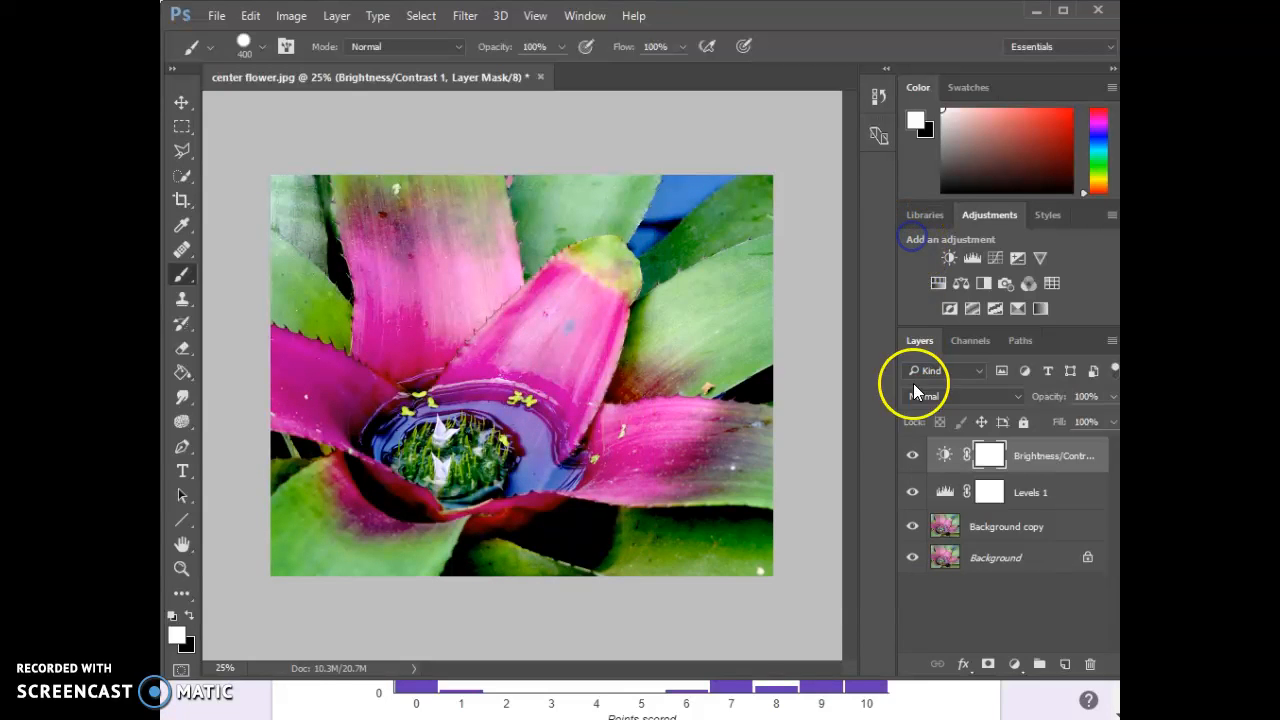
Step: Add a Hue/Saturation adjustment layer above Brightness/Contrast, try strong hue shifts and settle on a hue of about +6
{"action": "left_click", "coordinate": [939, 283]}
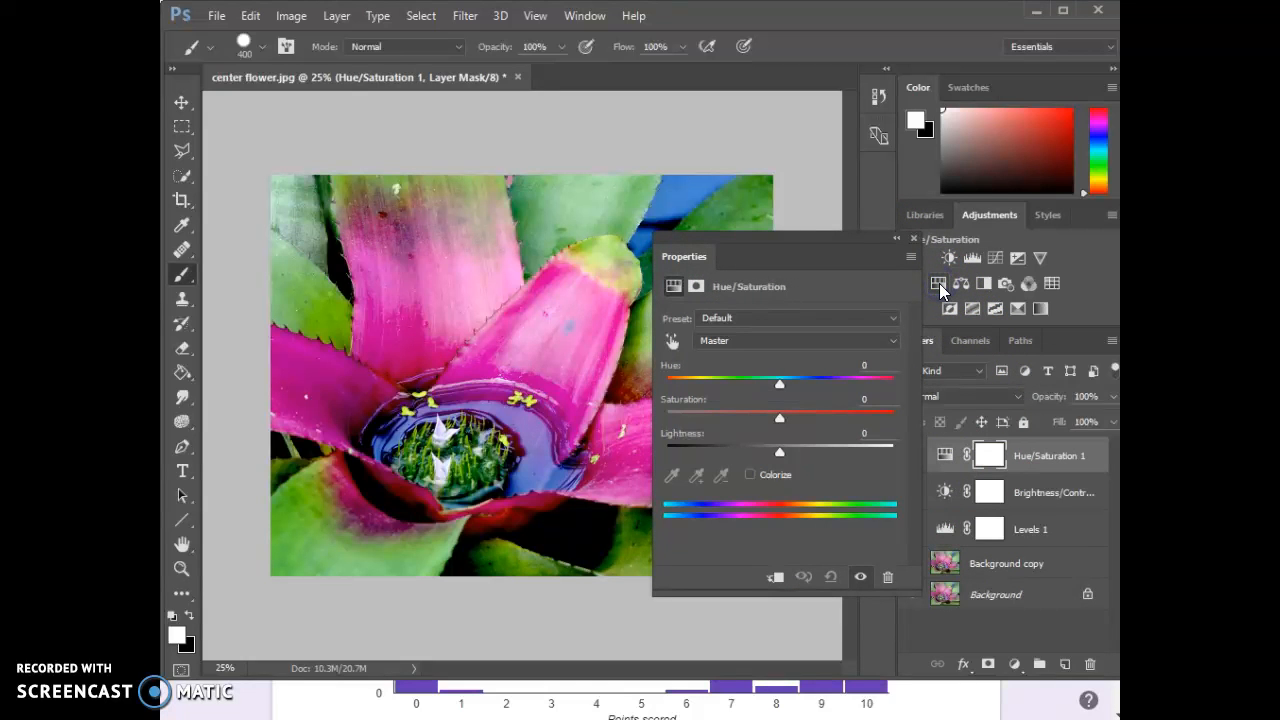
{"action": "left_click", "coordinate": [800, 389]}
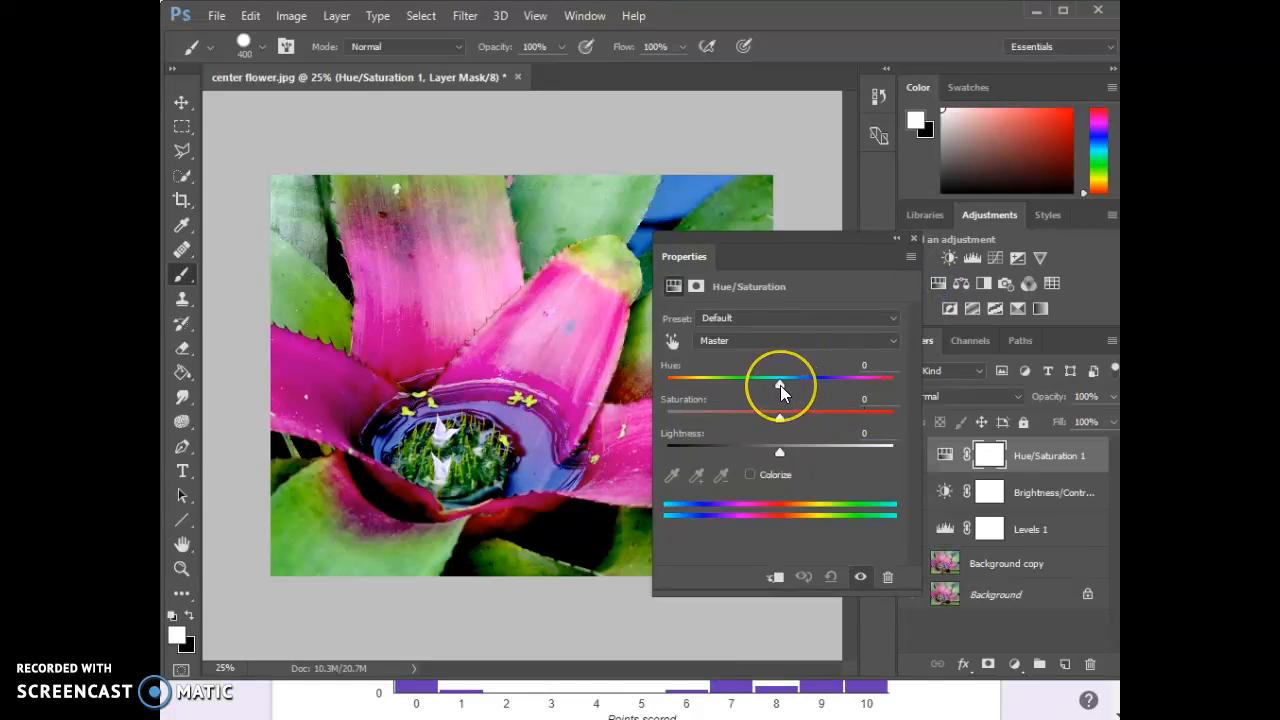
{"action": "left_click_drag", "start_coordinate": [780, 385], "coordinate": [877, 388]}
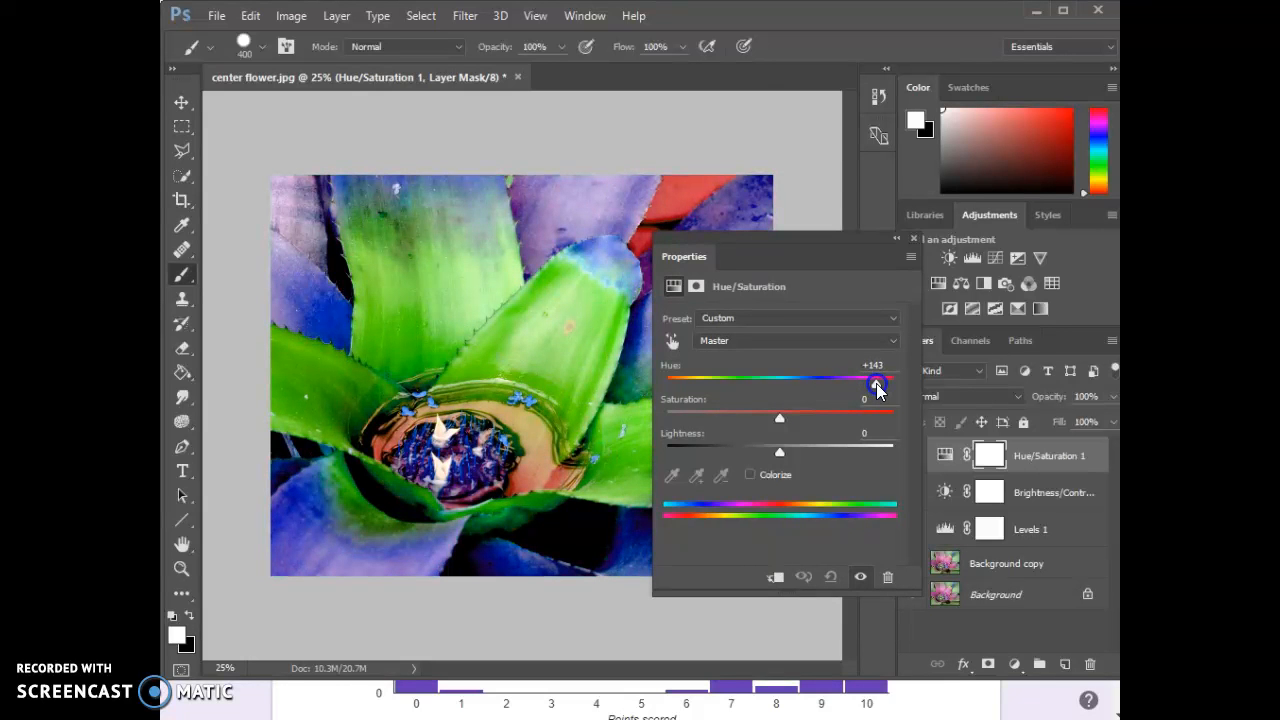
{"action": "left_click_drag", "start_coordinate": [877, 386], "coordinate": [866, 385]}
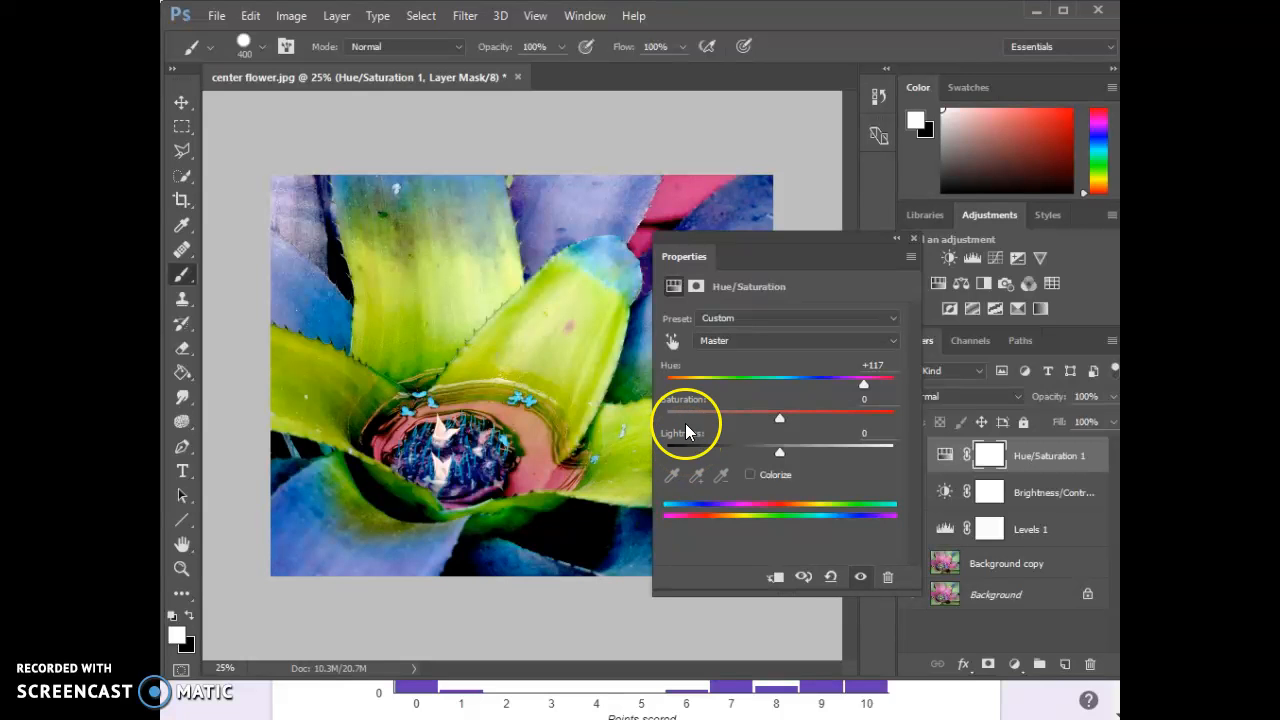
{"action": "left_click_drag", "start_coordinate": [832, 385], "coordinate": [786, 382]}
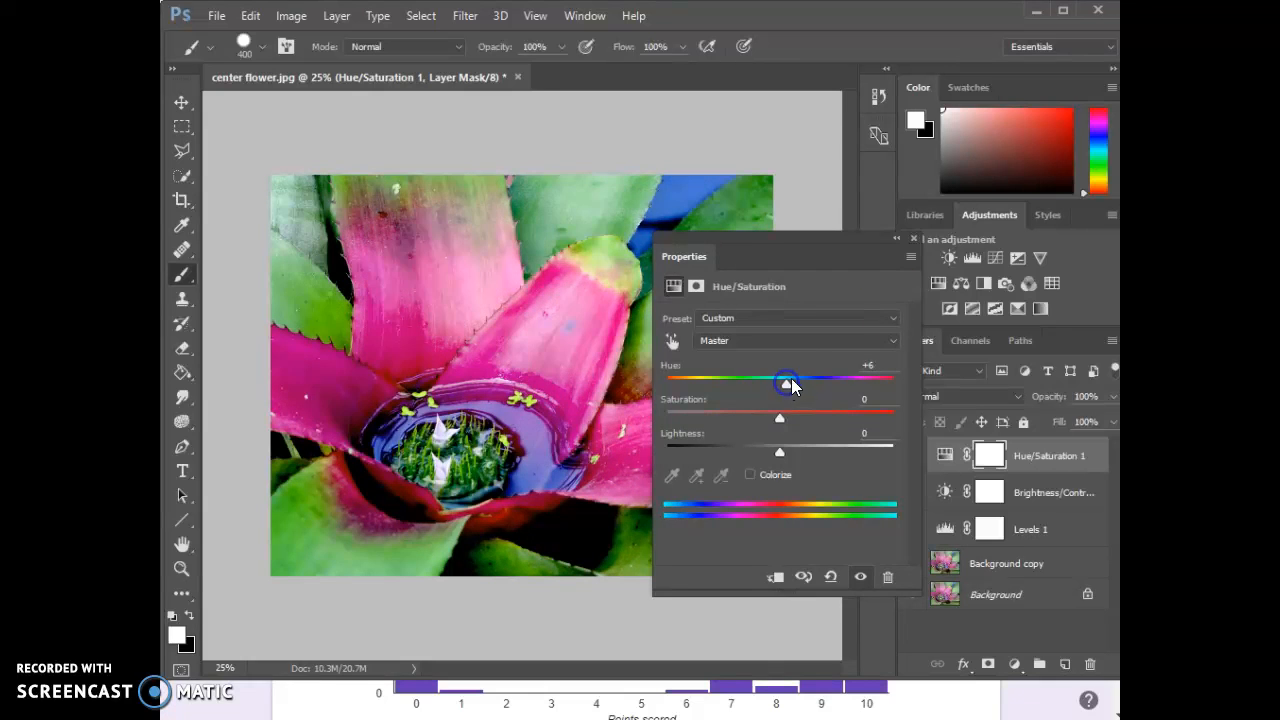
{"action": "left_click", "coordinate": [913, 239]}
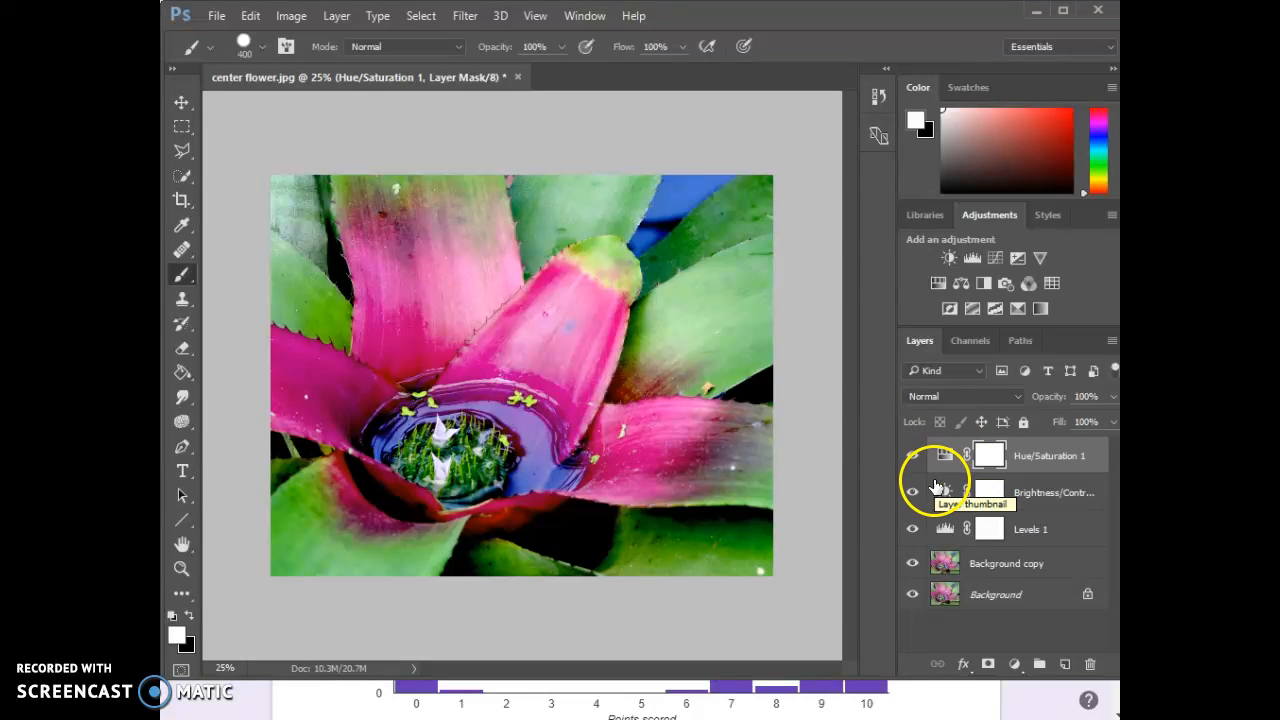
Step: Start saving the edited photo under a new name and browse to the H: network drive
{"action": "left_click", "coordinate": [217, 22]}
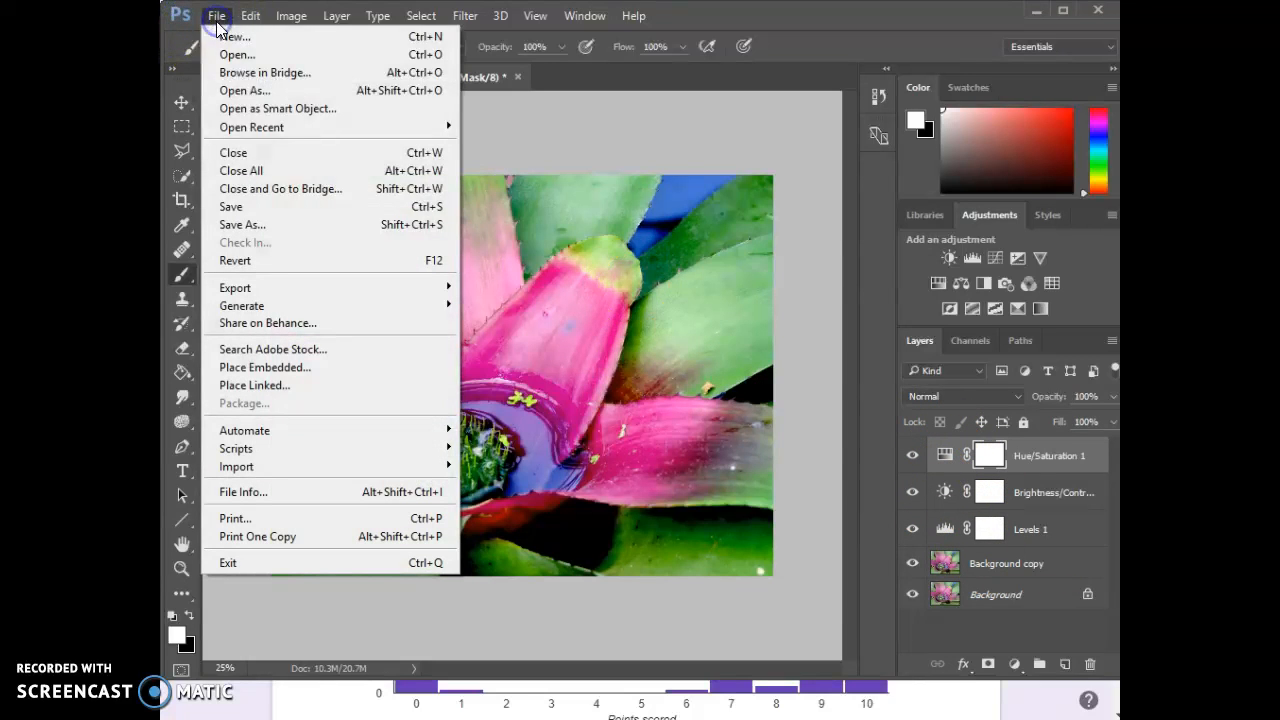
{"action": "left_click", "coordinate": [259, 220]}
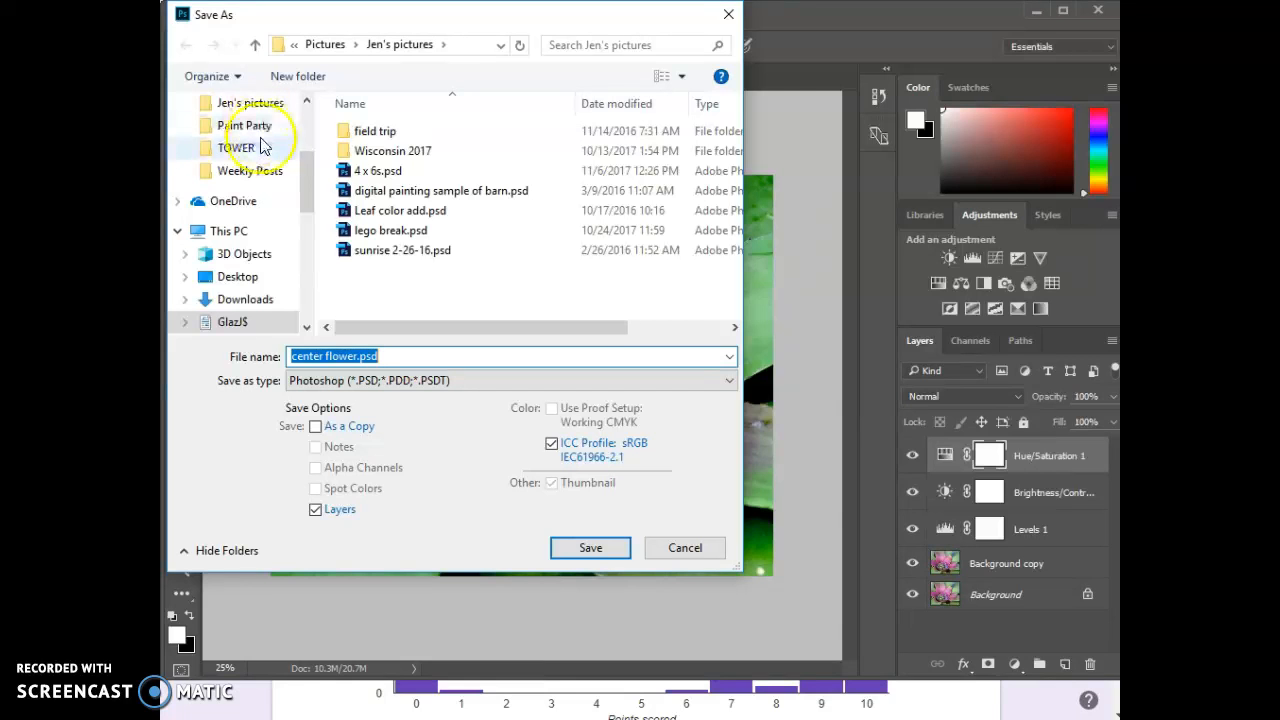
{"action": "left_click_drag", "start_coordinate": [310, 215], "coordinate": [310, 250]}
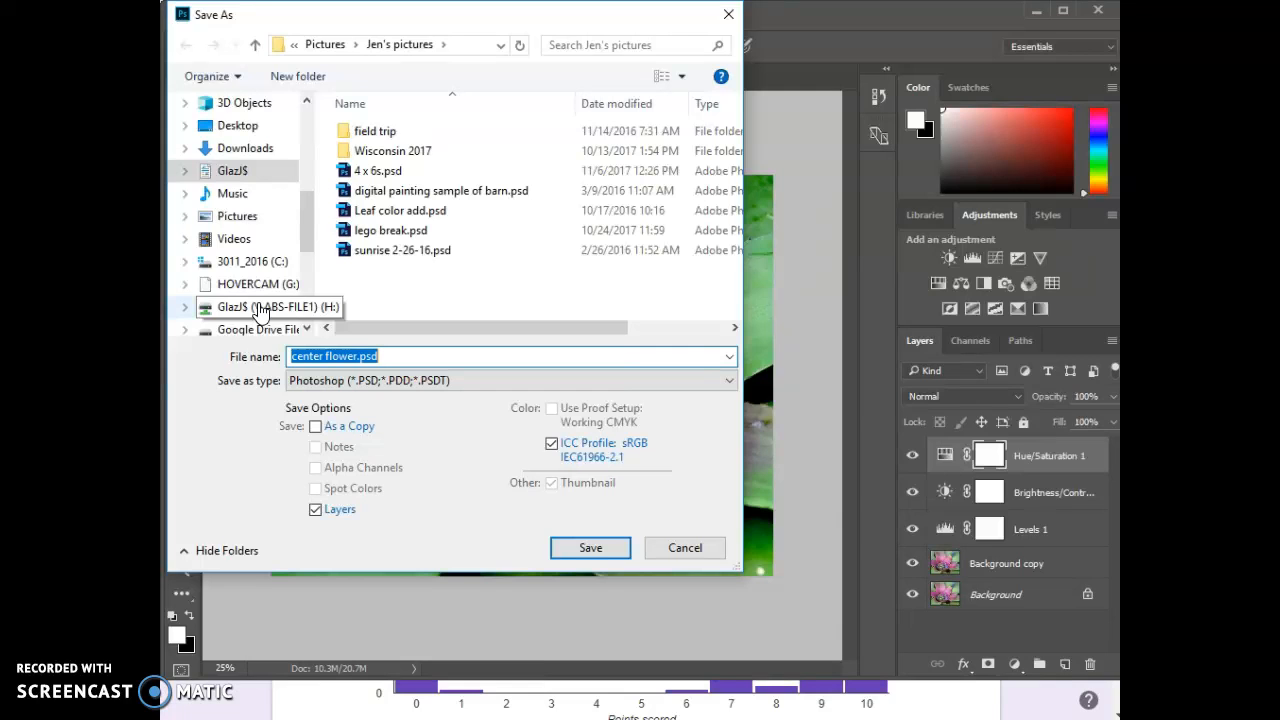
{"action": "left_click", "coordinate": [258, 310]}
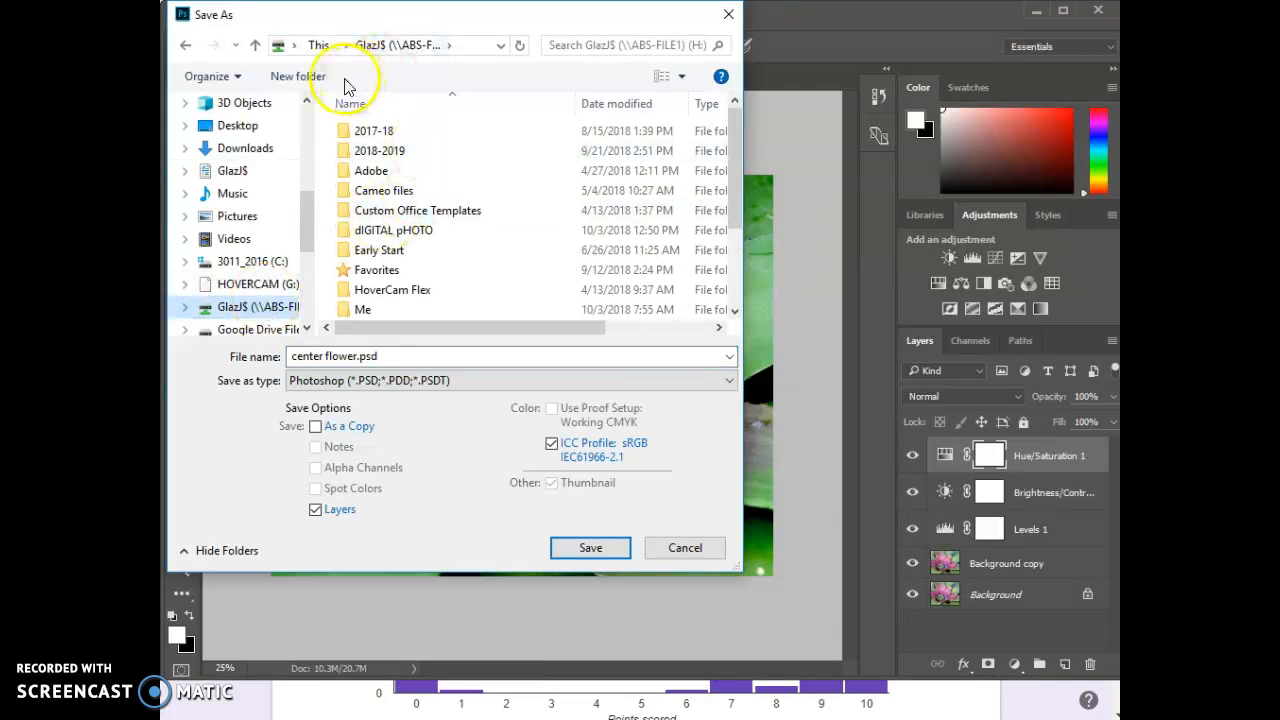
{"action": "scroll", "coordinate": [415, 257], "scroll_direction": "down", "scroll_amount": 2}
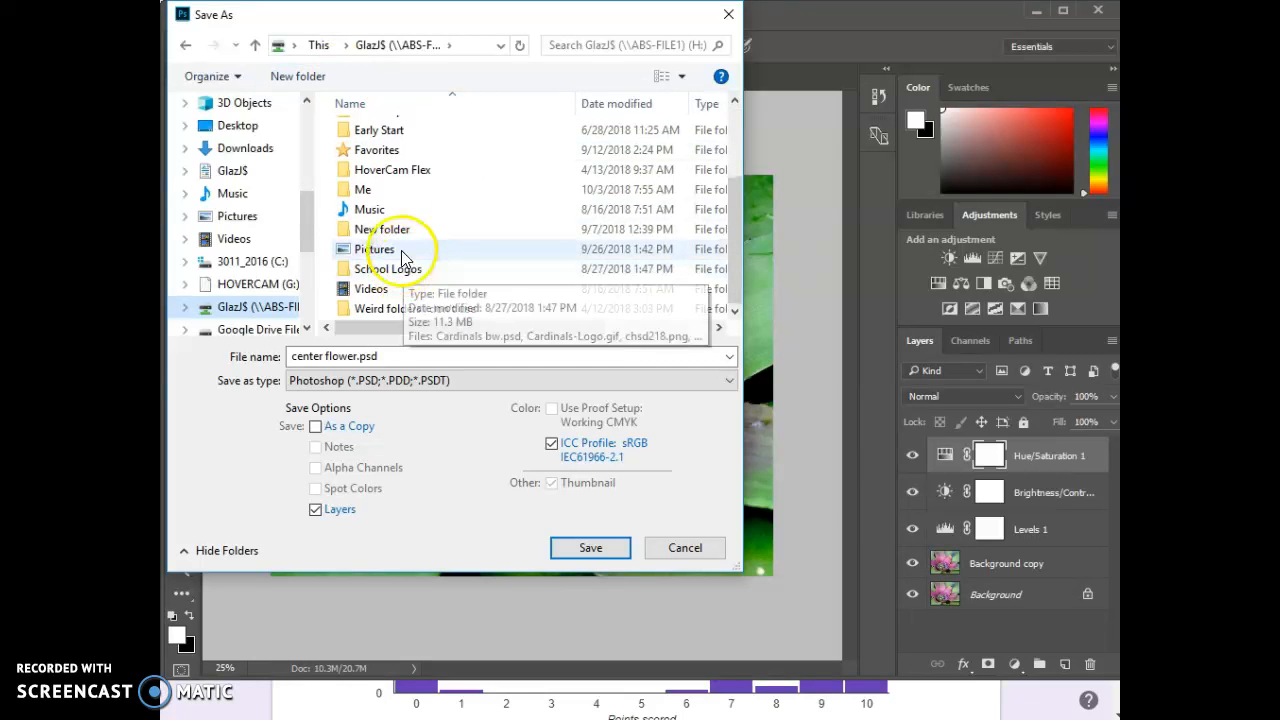
{"action": "scroll", "coordinate": [398, 221], "scroll_direction": "up", "scroll_amount": 2}
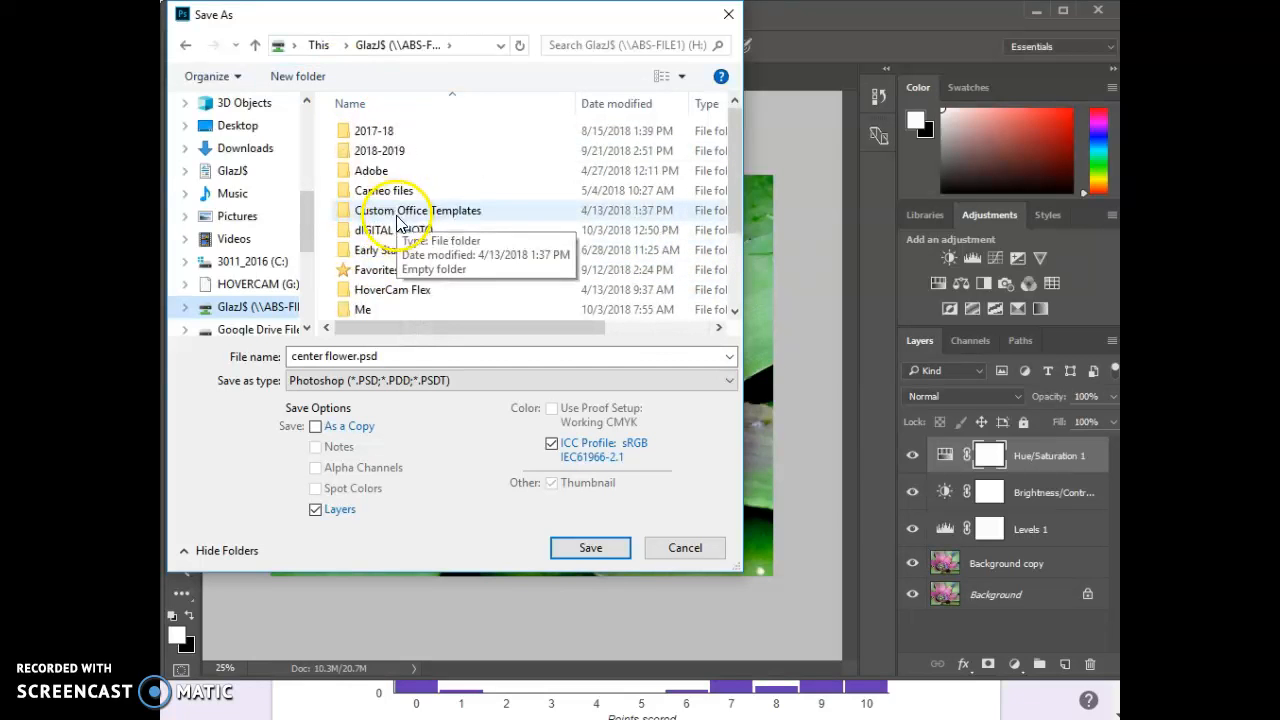
Step: Create a new folder on the H: drive and try to name it Digital Photo
{"action": "left_click", "coordinate": [312, 82]}
{"action": "type", "text": "Di"}
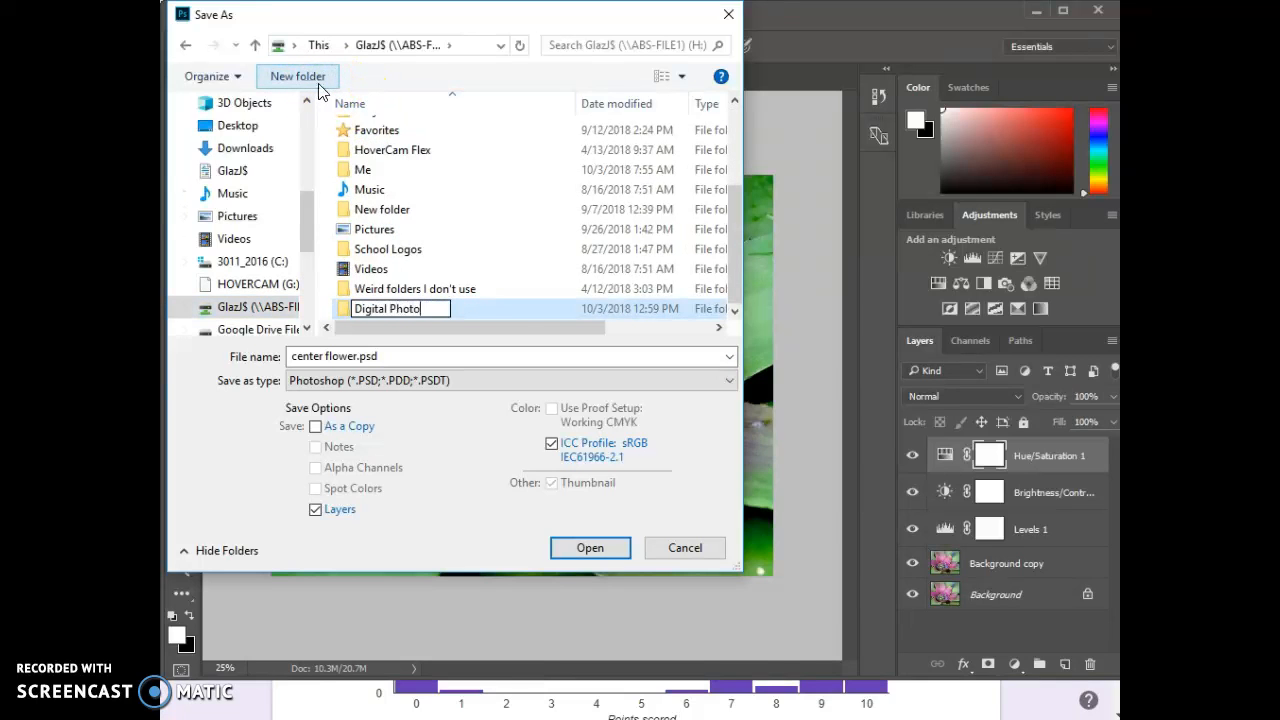
{"action": "type", "text": "gital Photo"}
{"action": "key", "text": "Return"}
{"action": "left_click", "coordinate": [836, 558]}
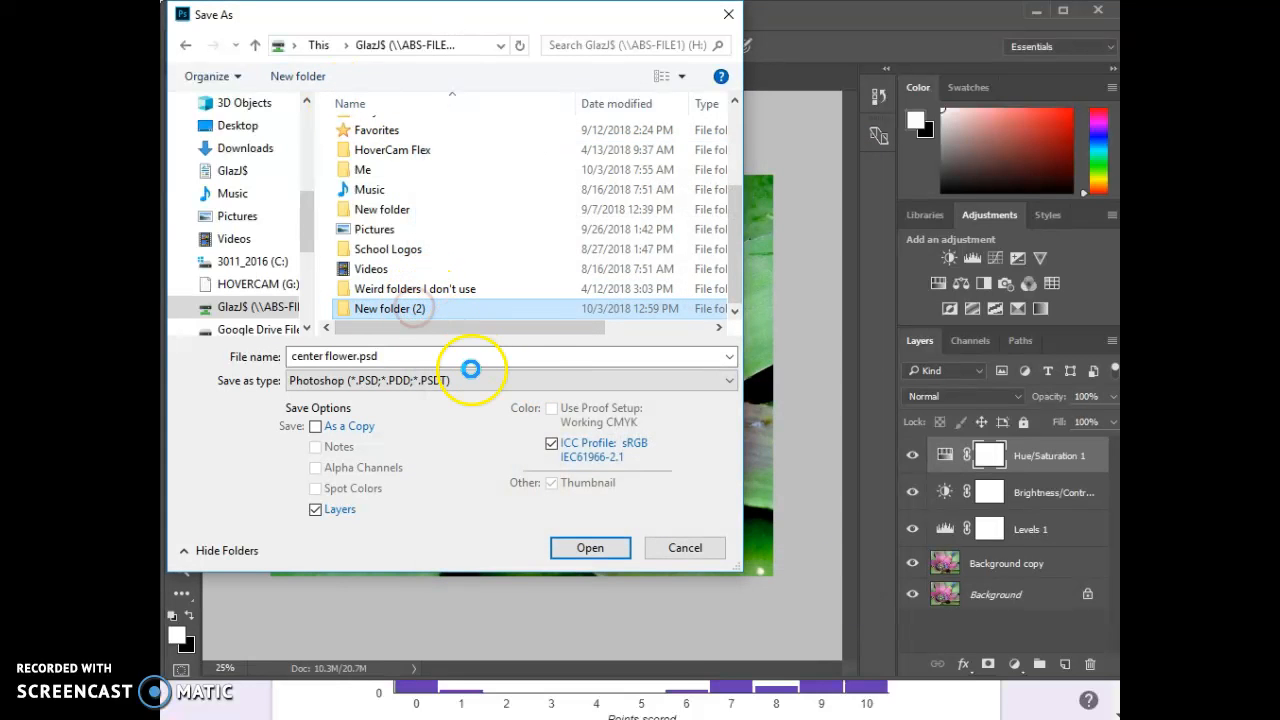
Step: Rename the newly created folder as Digital Photo 2
{"action": "right_click", "coordinate": [414, 302]}
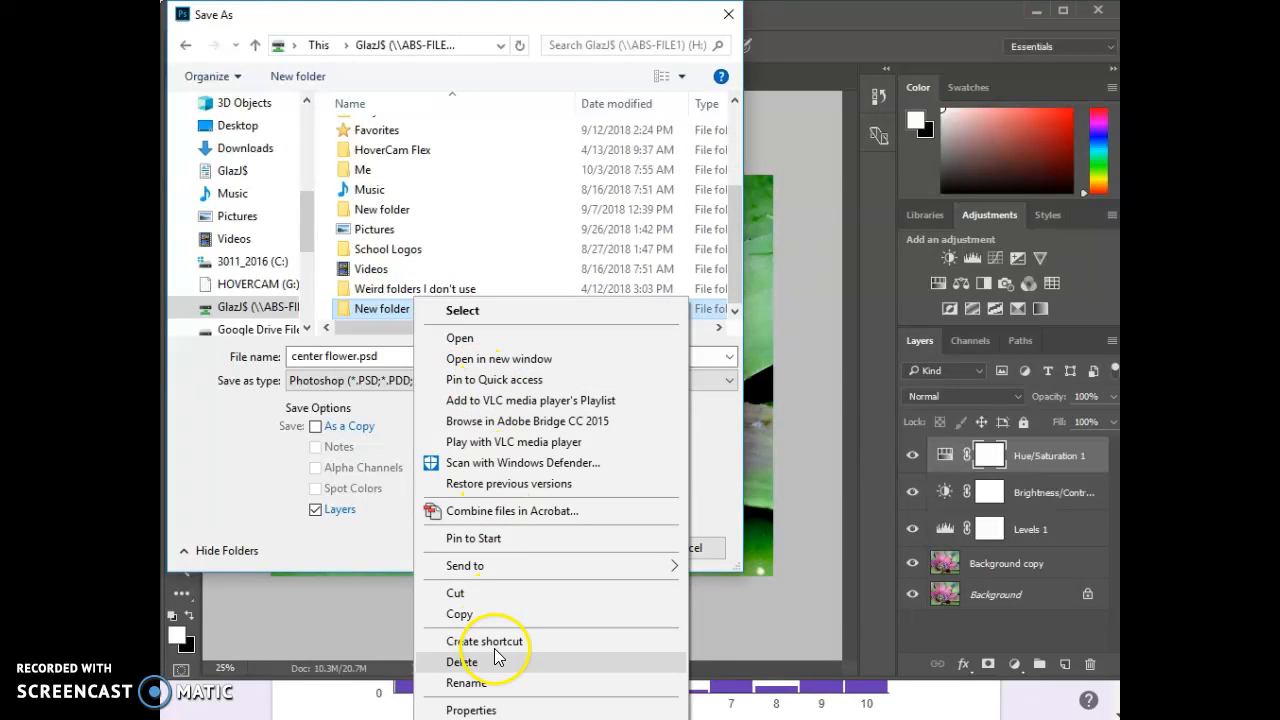
{"action": "left_click", "coordinate": [466, 683]}
{"action": "type", "text": "Digital Photo 2"}
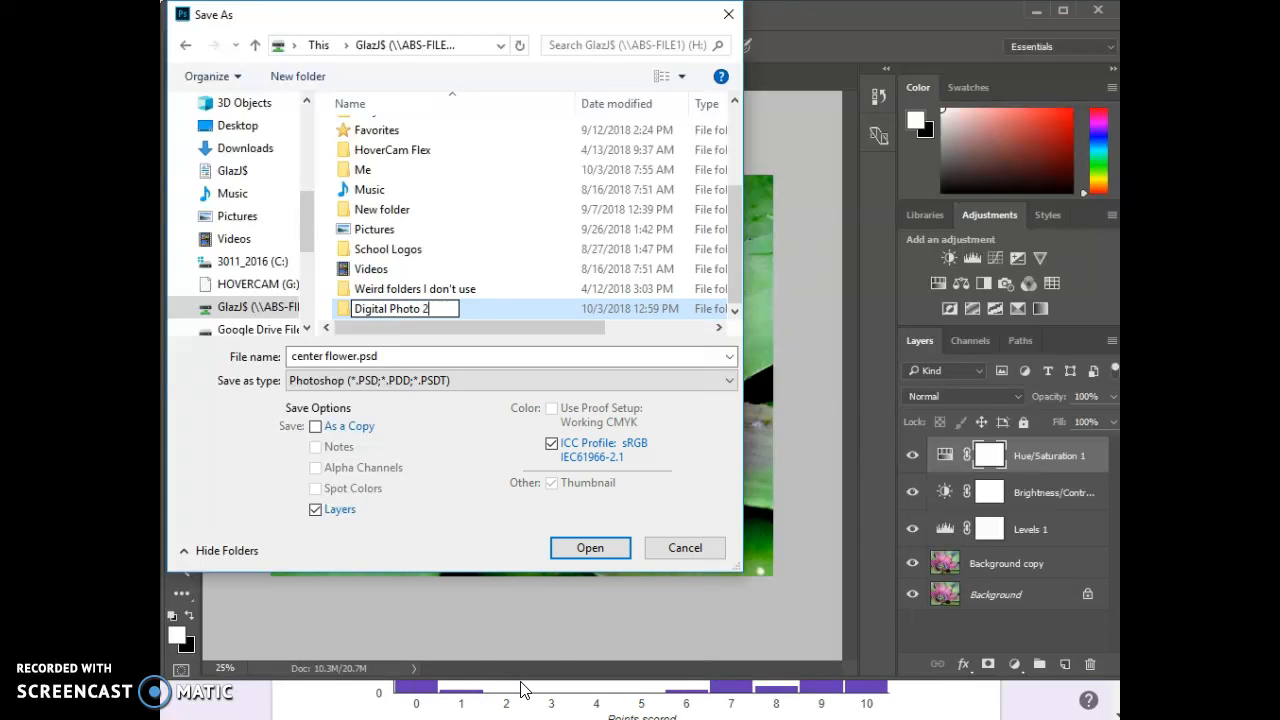
{"action": "key", "text": "Return"}
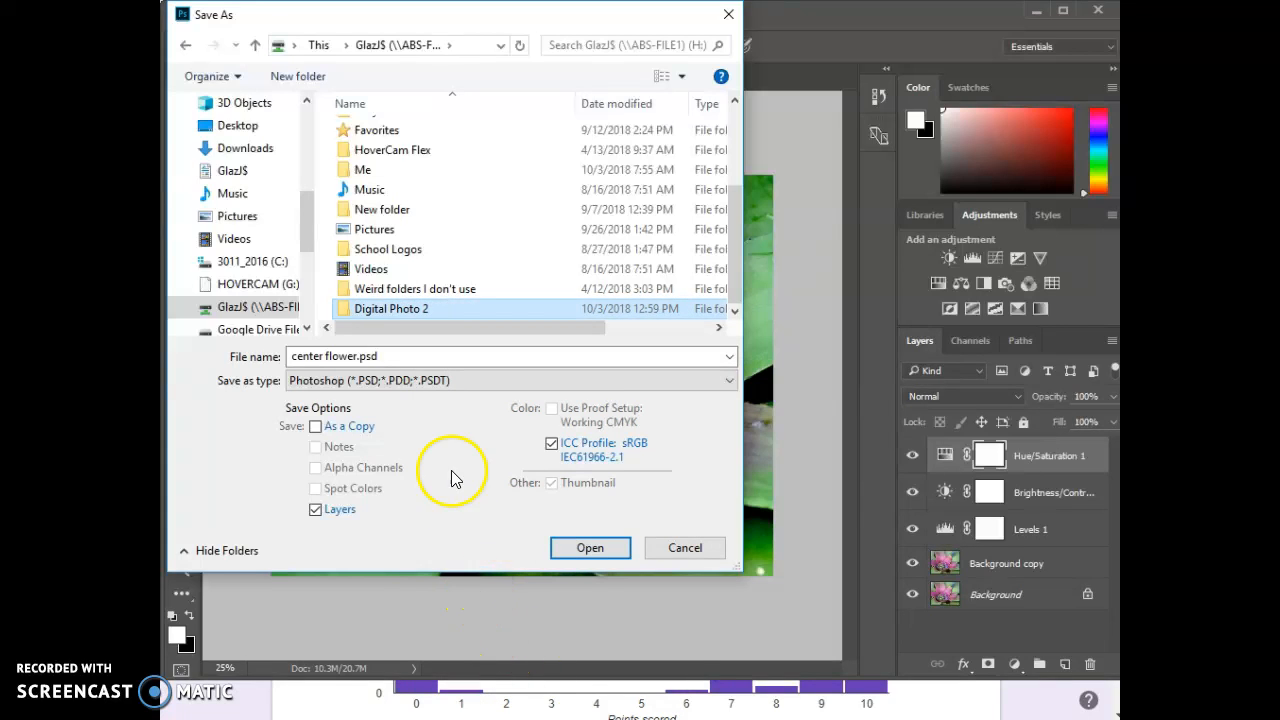
Step: Save the layered image in the Digital Photo 2 folder as a Photoshop file named Flower AP edit in PS
{"action": "double_click", "coordinate": [409, 307]}
{"action": "left_click", "coordinate": [393, 356]}
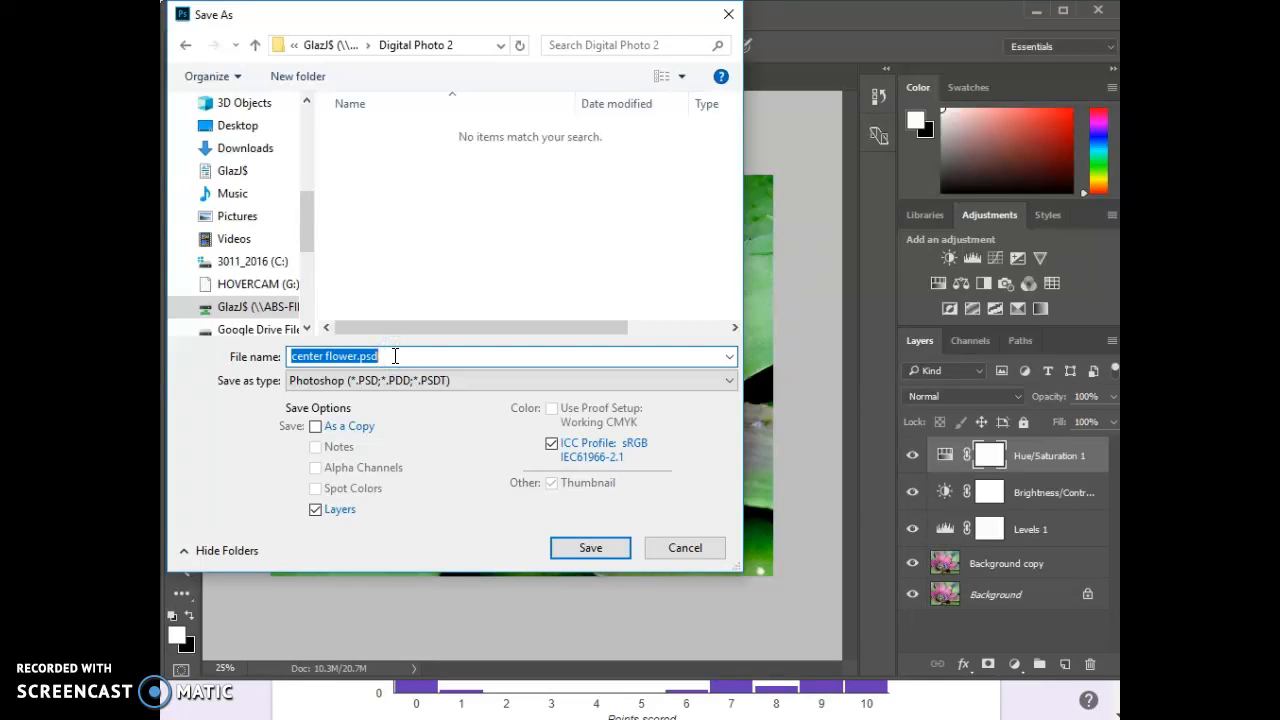
{"action": "type", "text": "Flower AP edit in PS"}
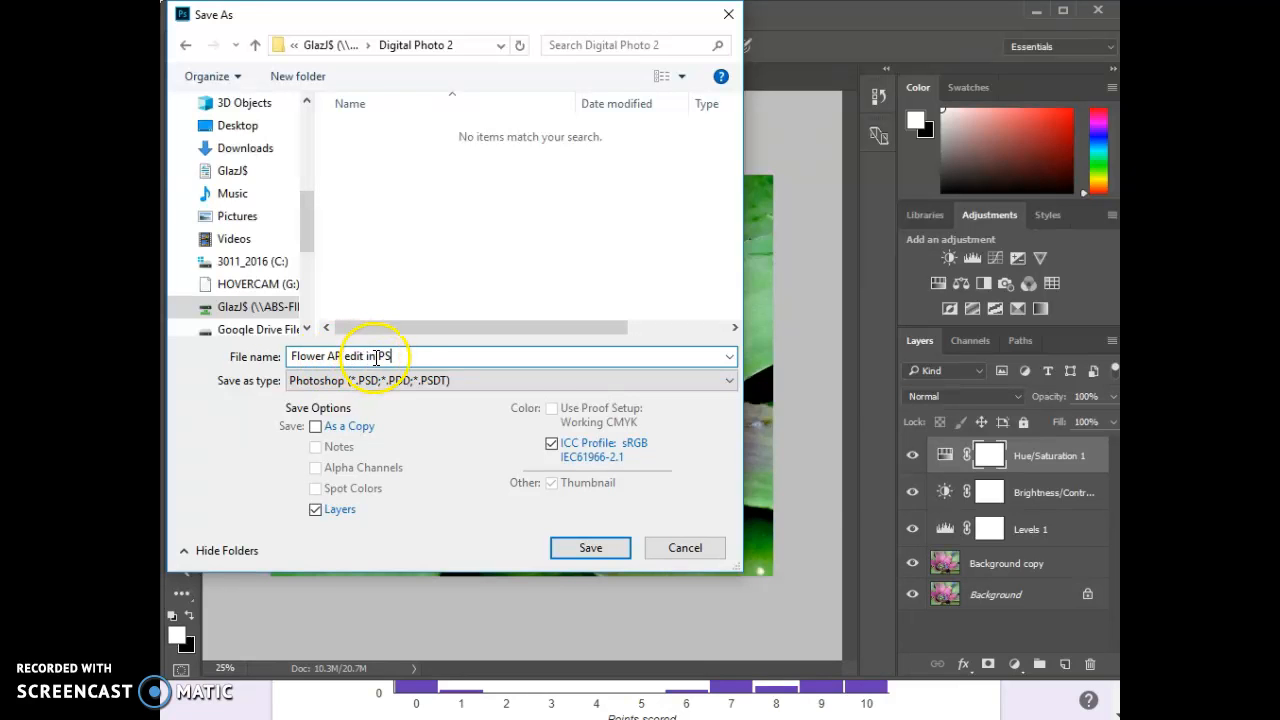
{"action": "left_click", "coordinate": [558, 552]}
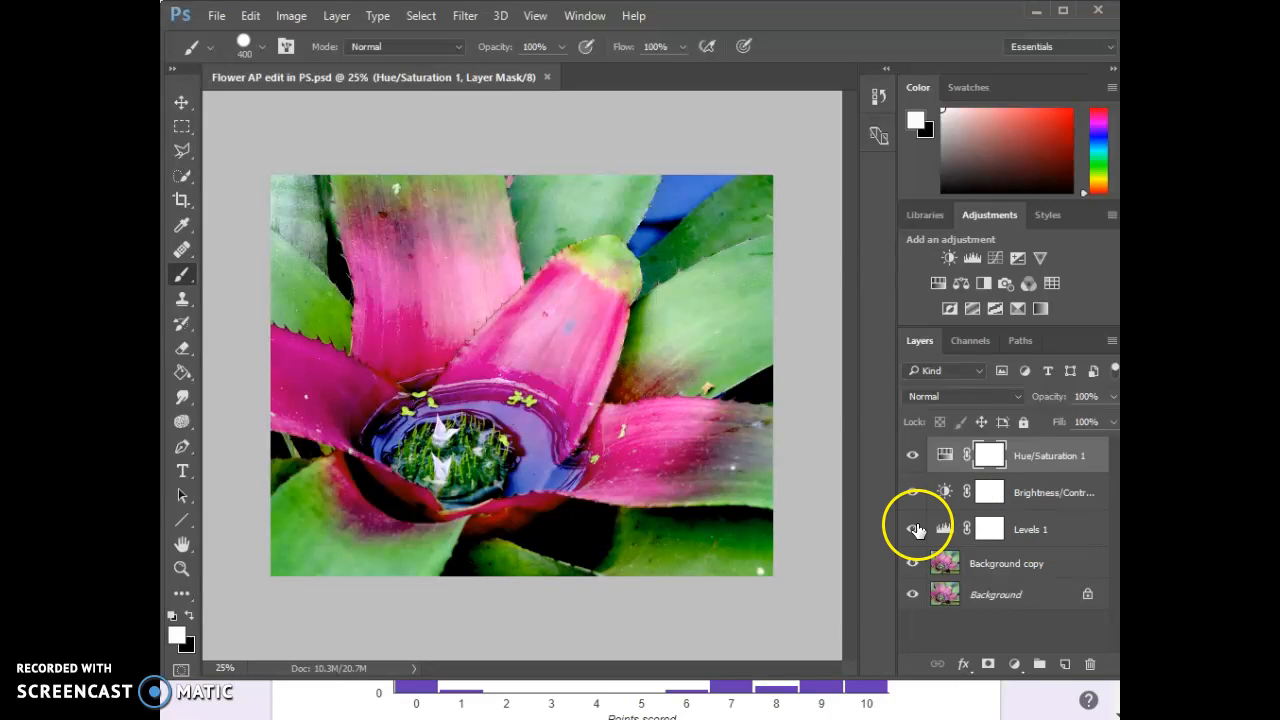
{"action": "mouse_move", "coordinate": [616, 508]}
{"action": "left_mouse_down"}
{"action": "mouse_move", "coordinate": [700, 382]}
{"action": "mouse_move", "coordinate": [697, 357]}
{"action": "mouse_move", "coordinate": [705, 447]}
{"action": "left_mouse_up"}
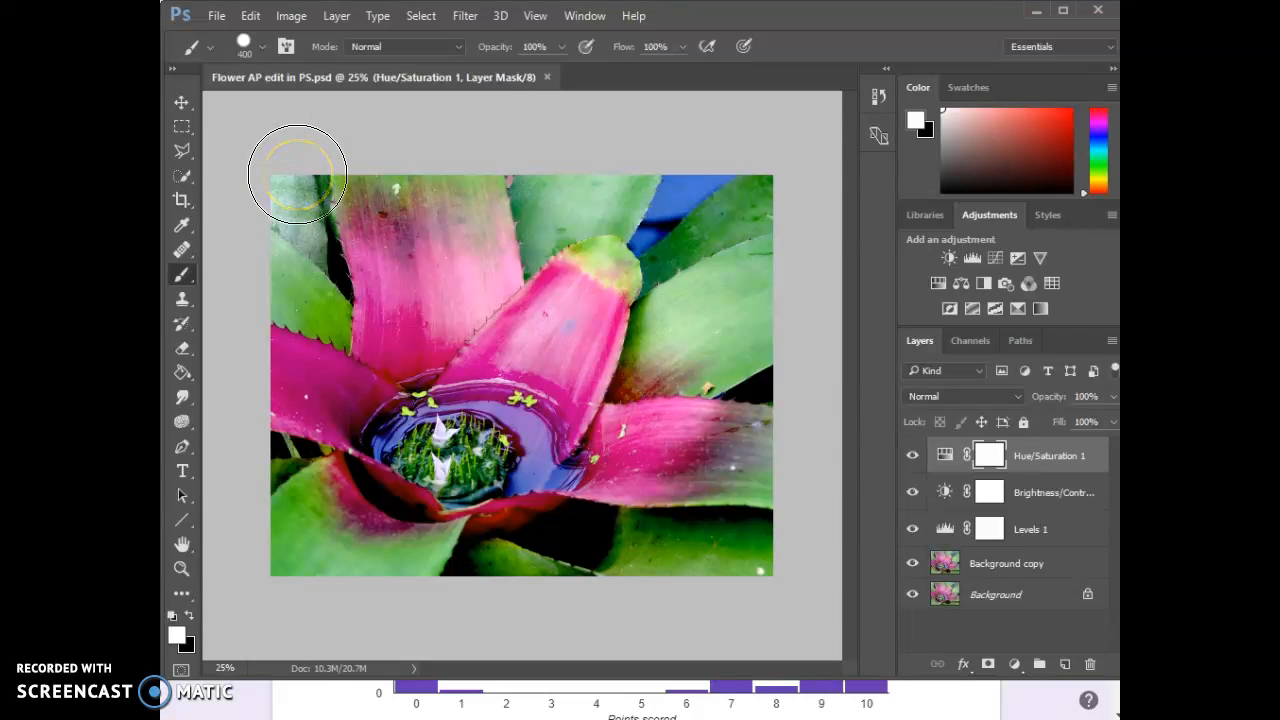
{"action": "mouse_move", "coordinate": [297, 174]}
{"action": "left_mouse_down"}
{"action": "mouse_move", "coordinate": [368, 249]}
{"action": "mouse_move", "coordinate": [559, 202]}
{"action": "left_mouse_up"}
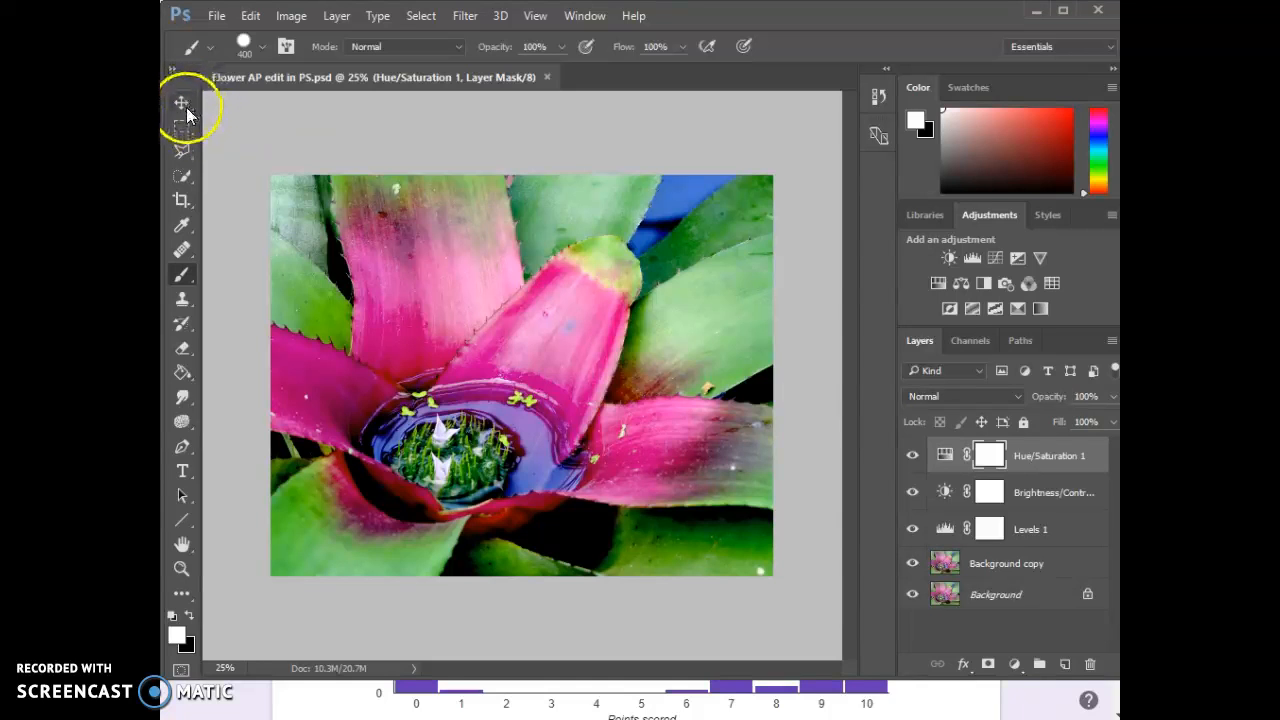
{"action": "left_click_drag", "start_coordinate": [191, 107], "coordinate": [242, 100]}
{"action": "mouse_move", "coordinate": [191, 224]}
{"action": "left_mouse_down"}
{"action": "mouse_move", "coordinate": [248, 265]}
{"action": "mouse_move", "coordinate": [256, 257]}
{"action": "mouse_move", "coordinate": [257, 218]}
{"action": "mouse_move", "coordinate": [181, 226]}
{"action": "left_mouse_up"}
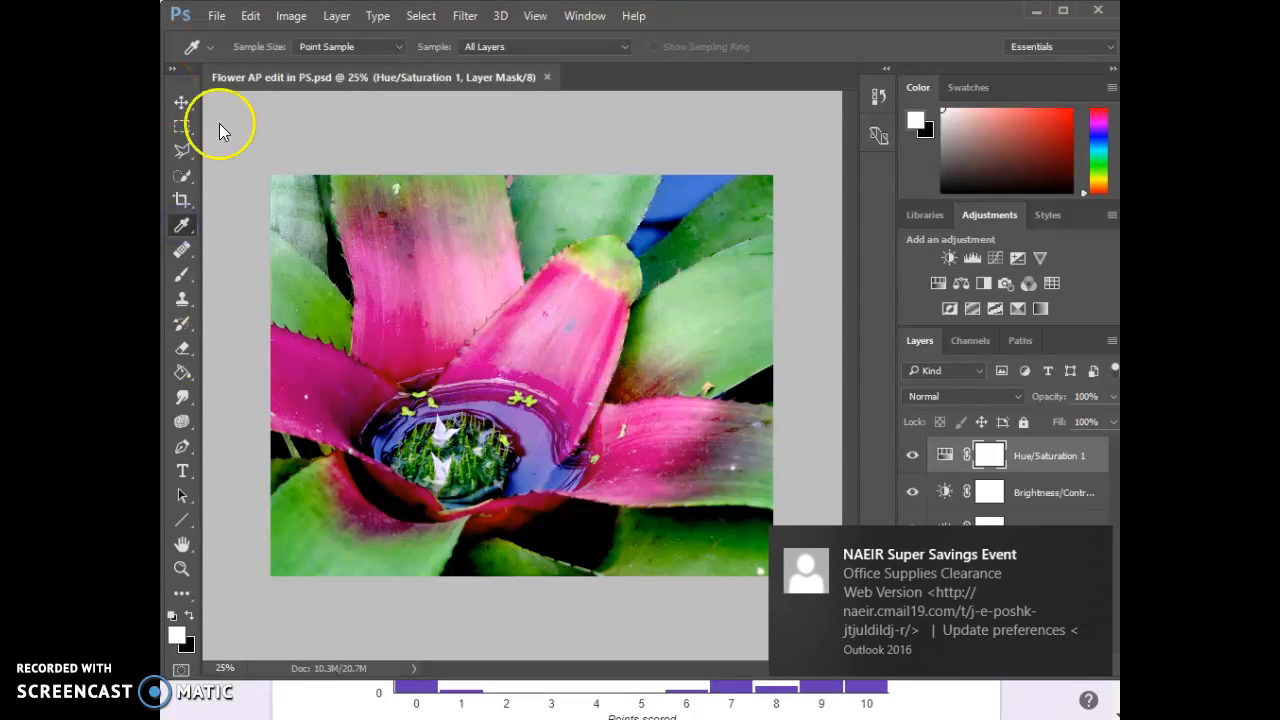
Step: Dismiss the e-mail notification and close the Outlook window
{"action": "left_click", "coordinate": [1095, 543]}
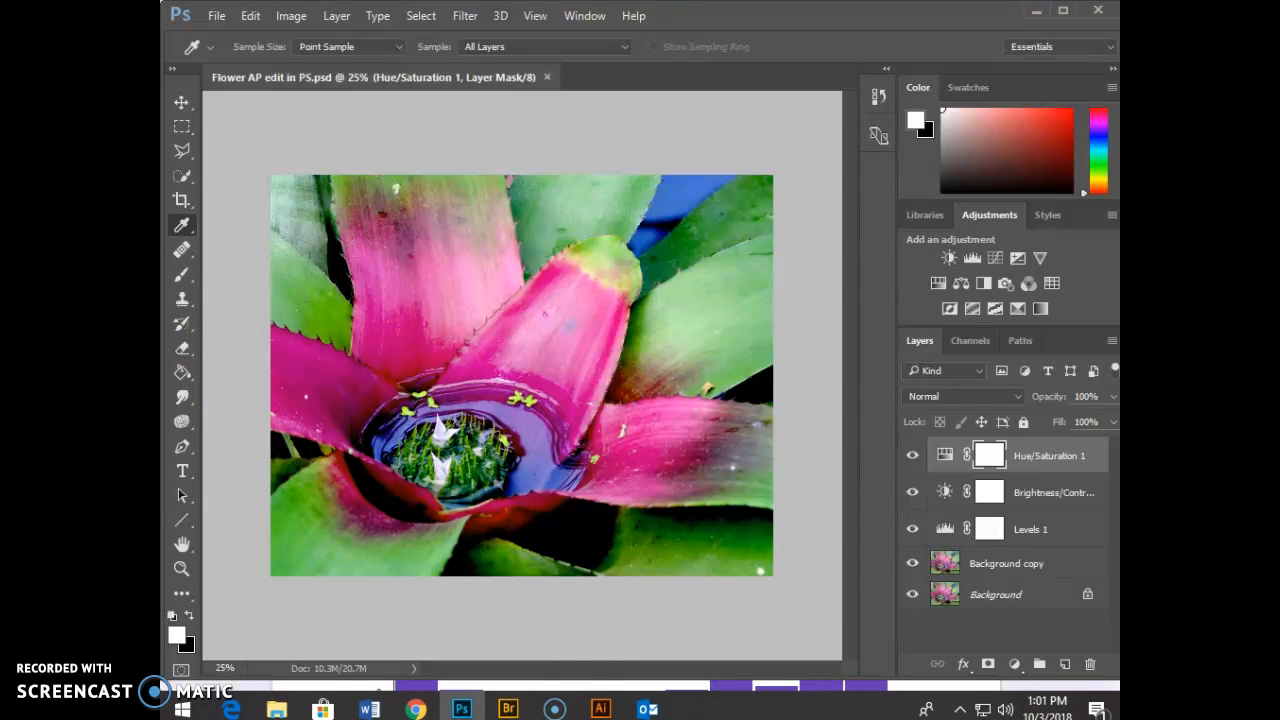
{"action": "left_click", "coordinate": [638, 707]}
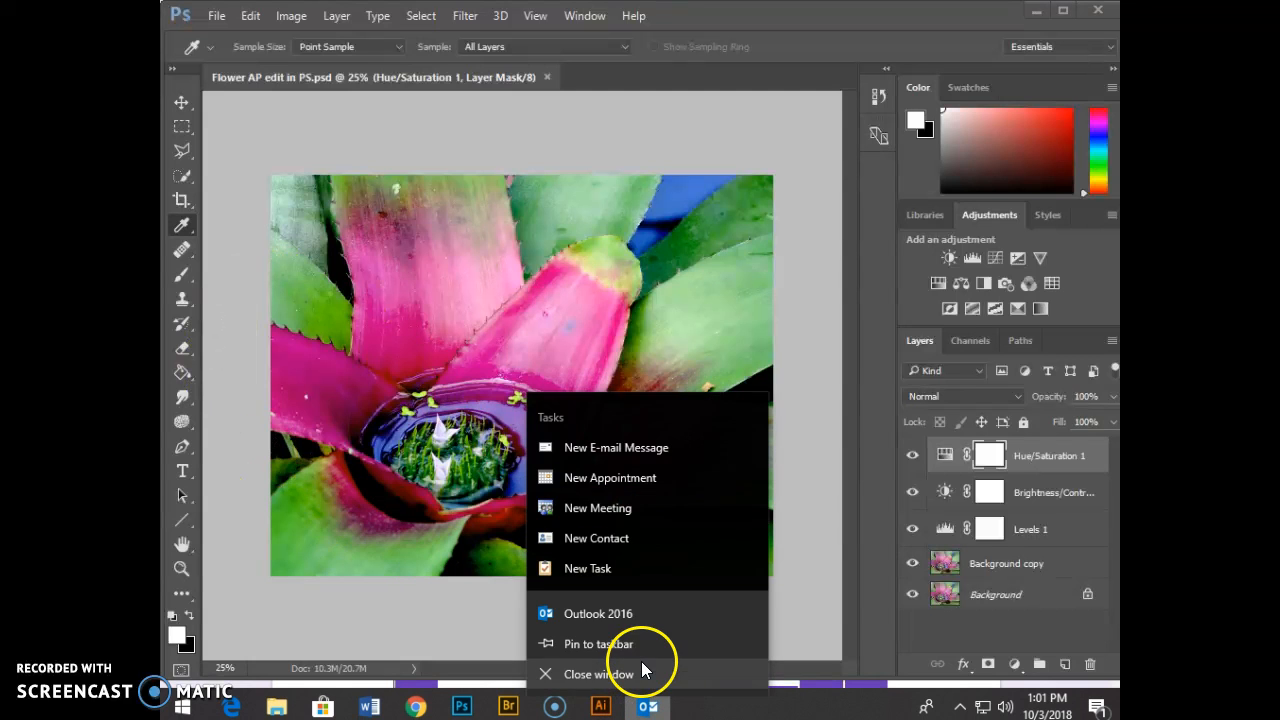
{"action": "left_click", "coordinate": [636, 671]}
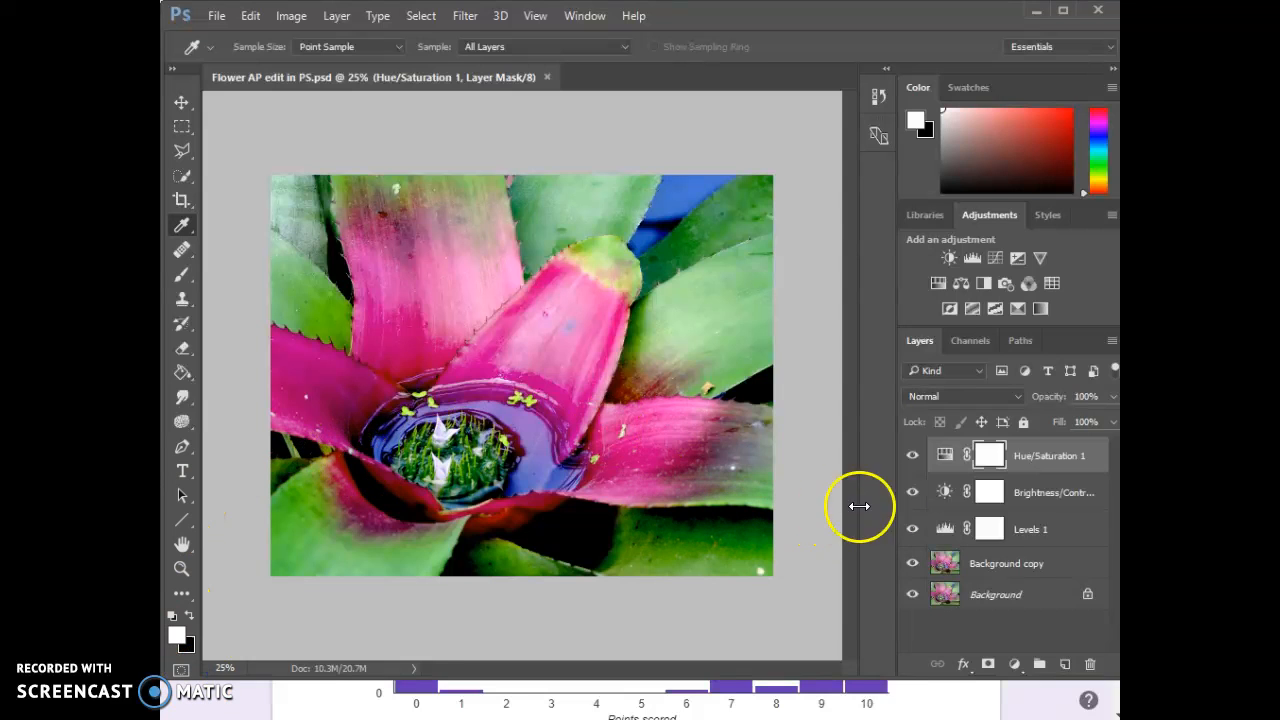
Step: Hide and show the Hue/Saturation, Brightness/Contrast and Levels adjustment layers one by one to compare their effects
{"action": "left_click", "coordinate": [914, 456]}
{"action": "left_click", "coordinate": [913, 456]}
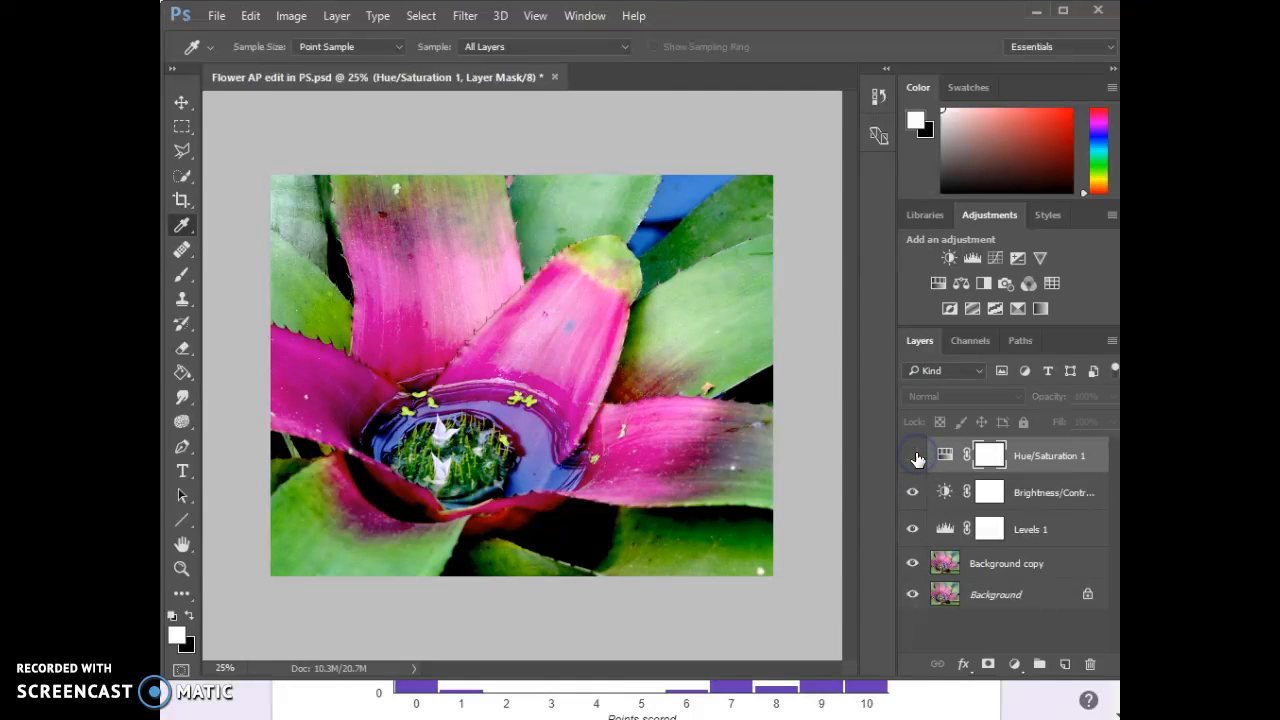
{"action": "left_click", "coordinate": [913, 494]}
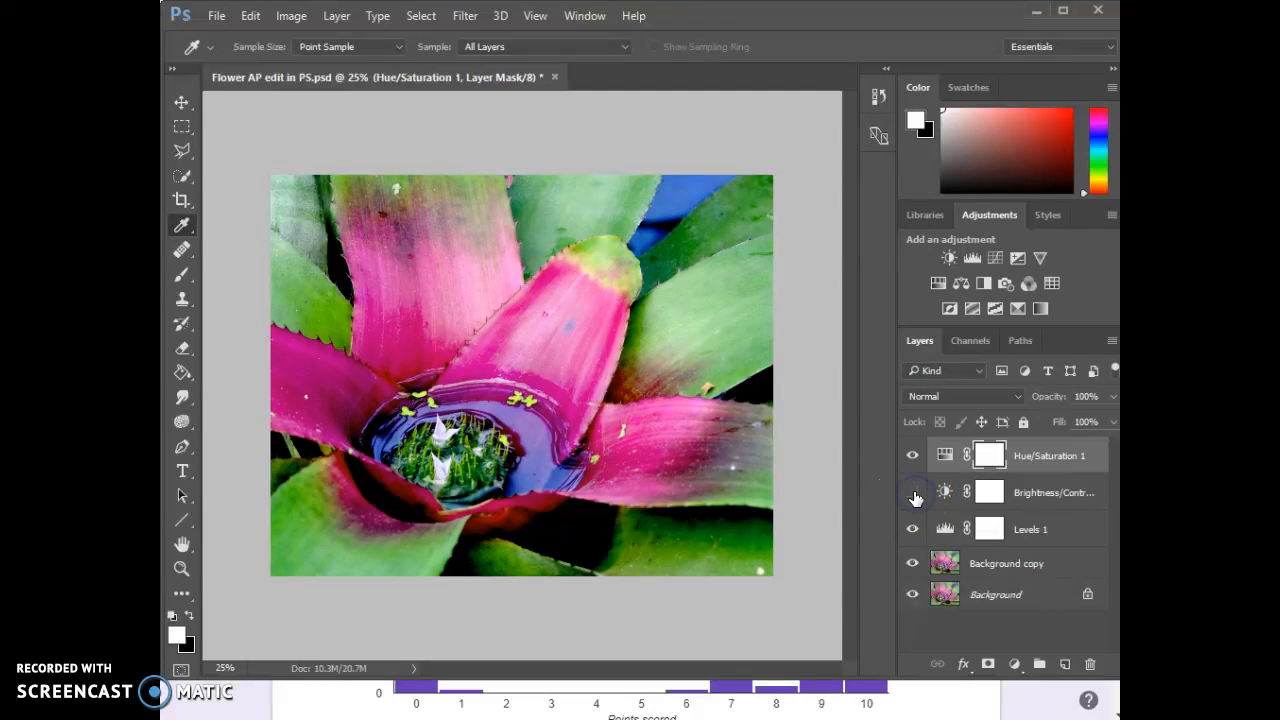
{"action": "left_click", "coordinate": [911, 530]}
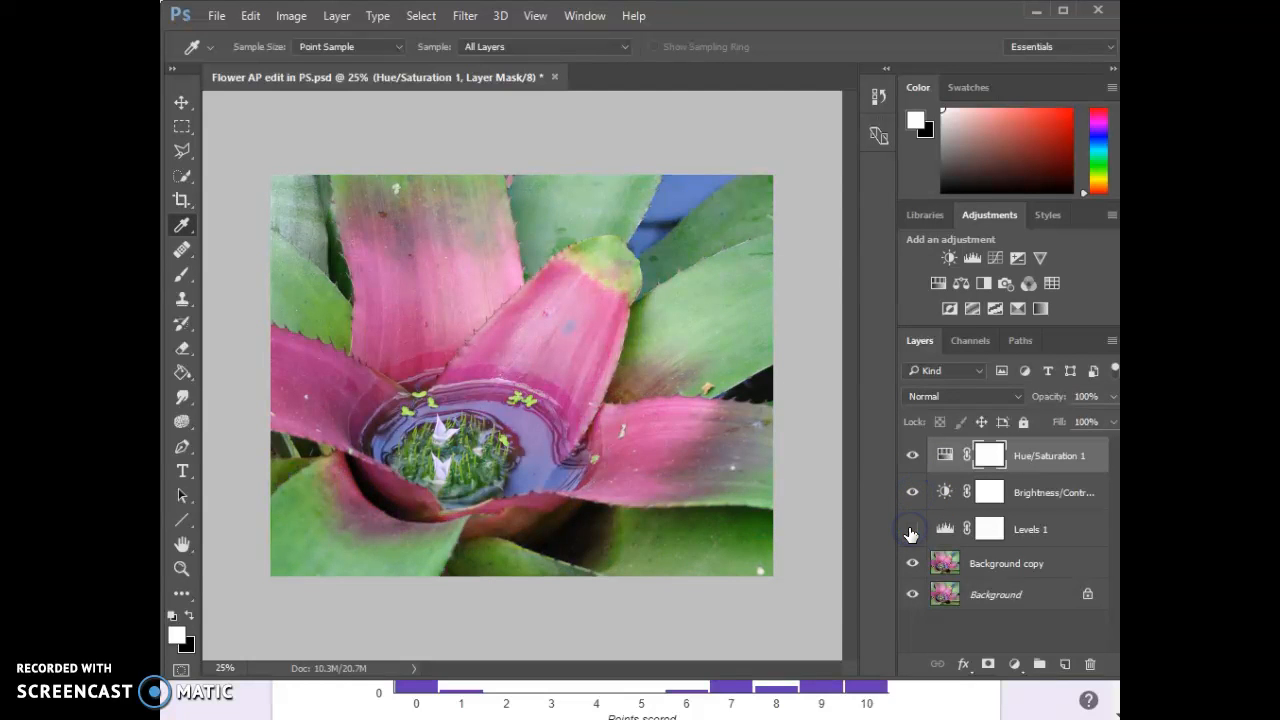
{"action": "left_click", "coordinate": [911, 531]}
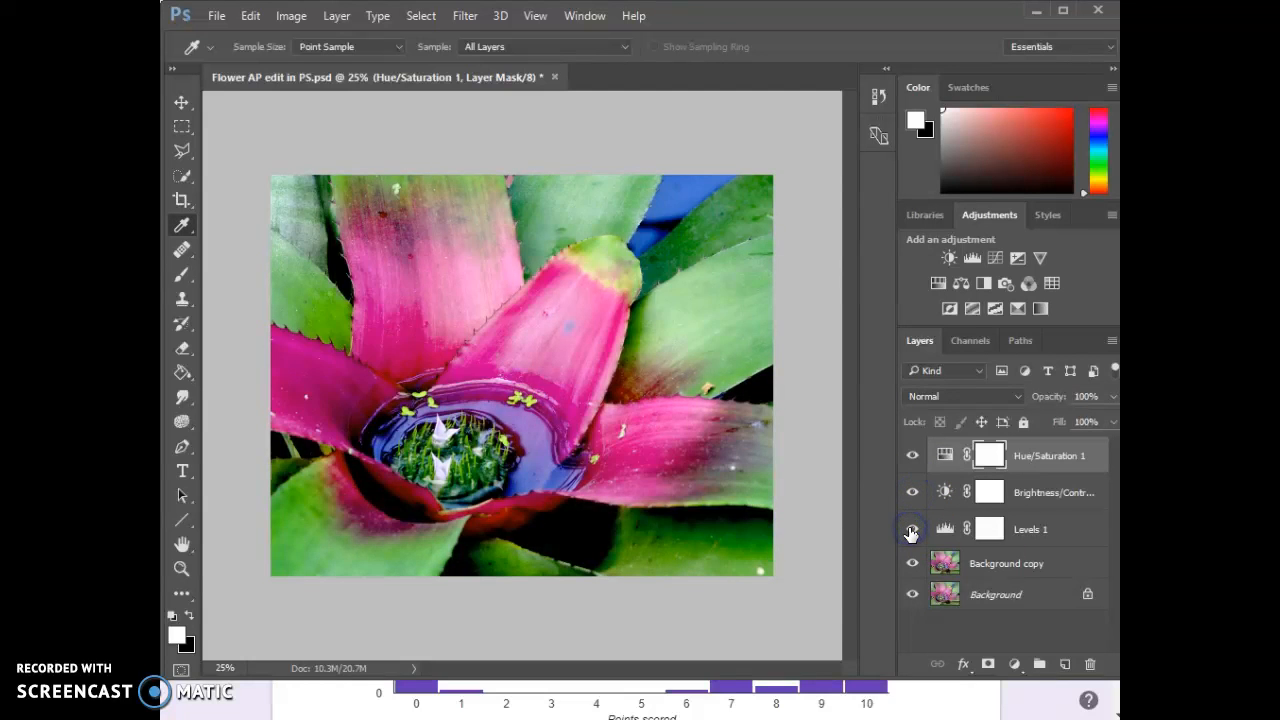
Step: Hide all three adjustment layers to view the unedited photo, and restore their visibility with Background copy selected
{"action": "left_click", "coordinate": [910, 455]}
{"action": "left_click", "coordinate": [910, 492]}
{"action": "left_click", "coordinate": [911, 530]}
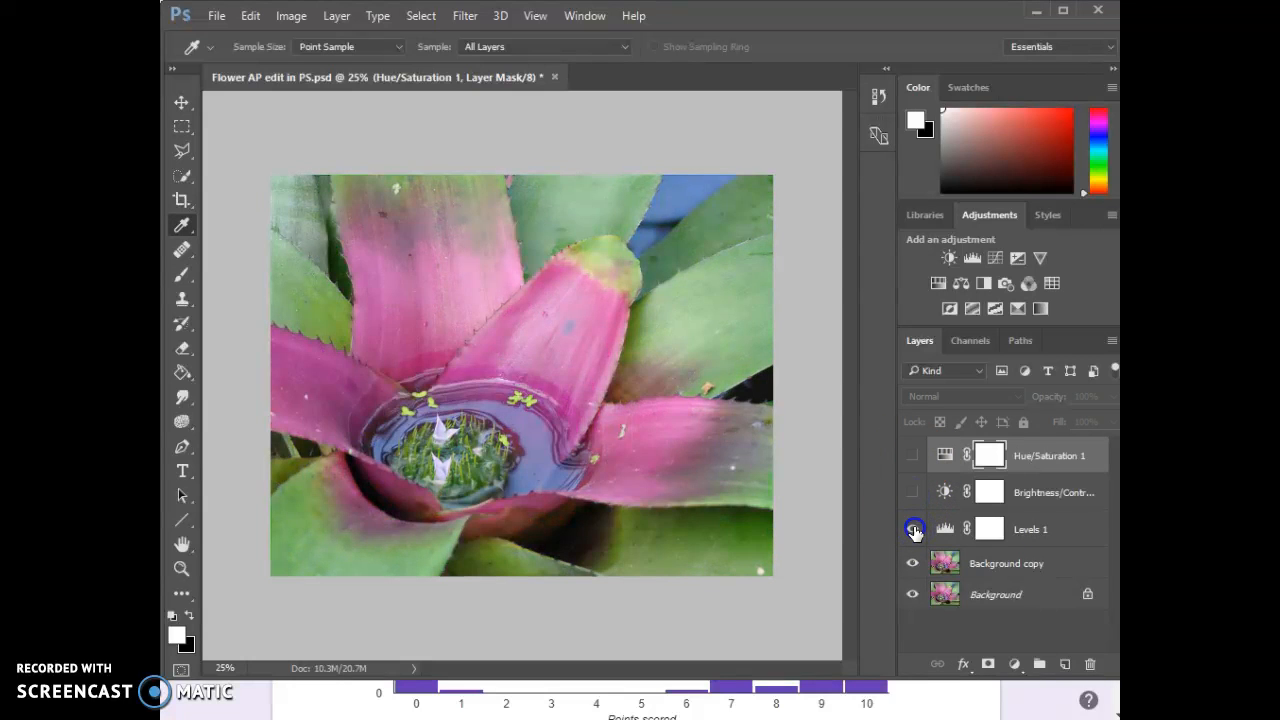
{"action": "left_click", "coordinate": [912, 530]}
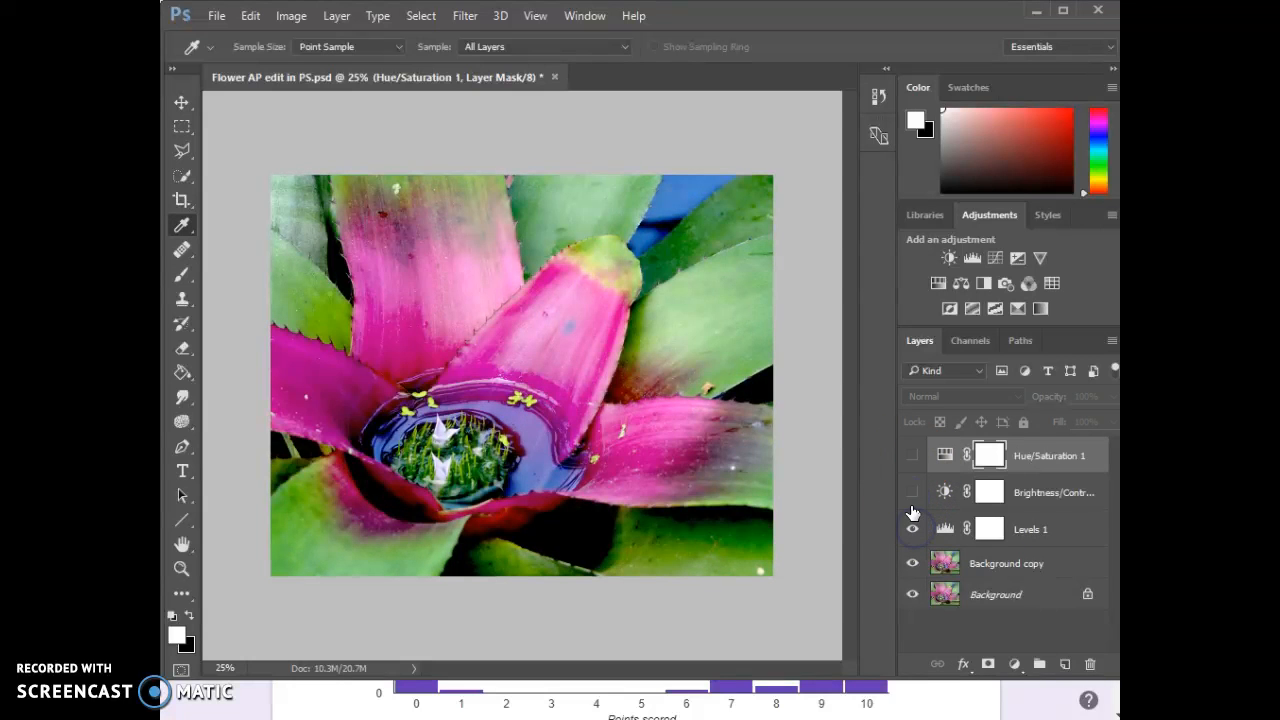
{"action": "left_click", "coordinate": [978, 570]}
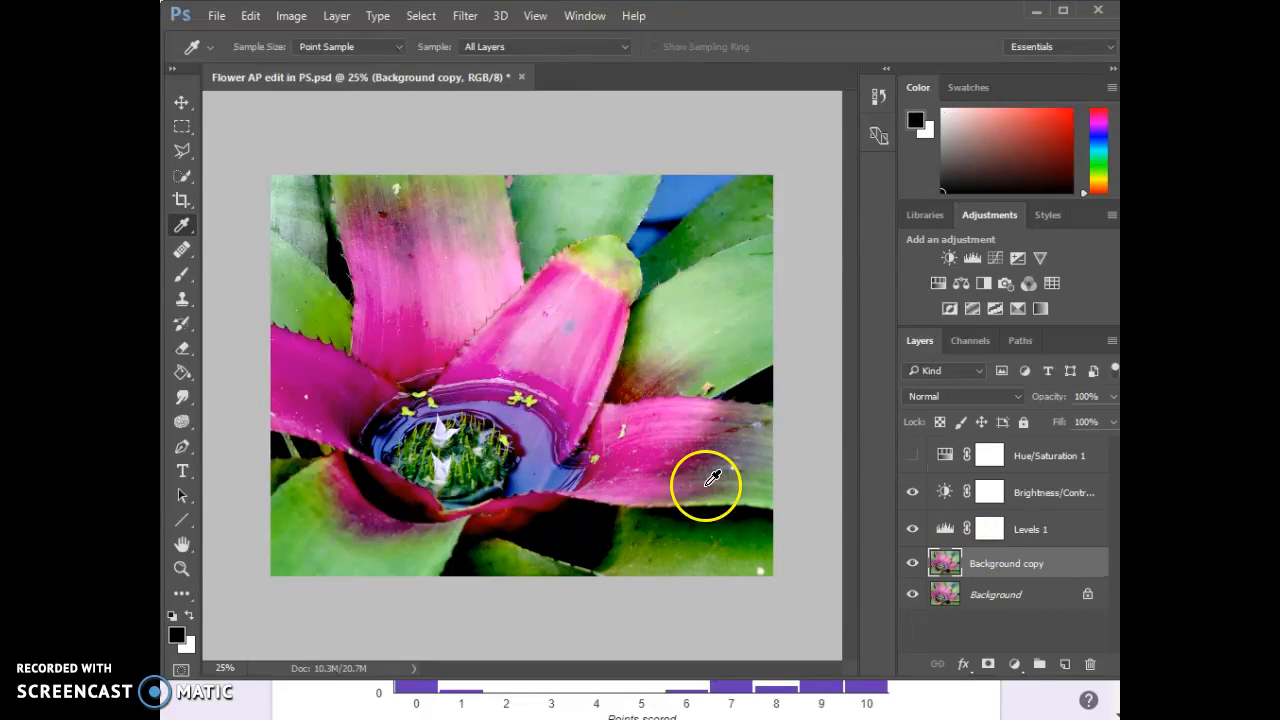
{"action": "left_click", "coordinate": [912, 455]}
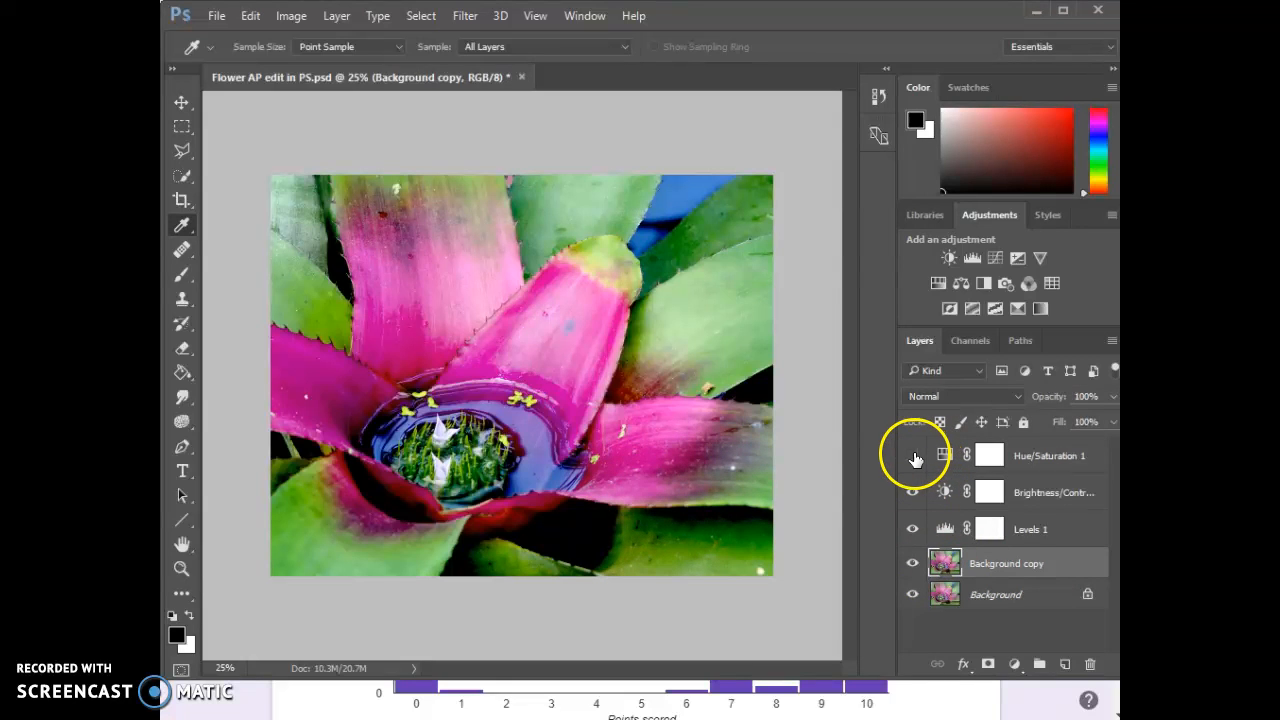